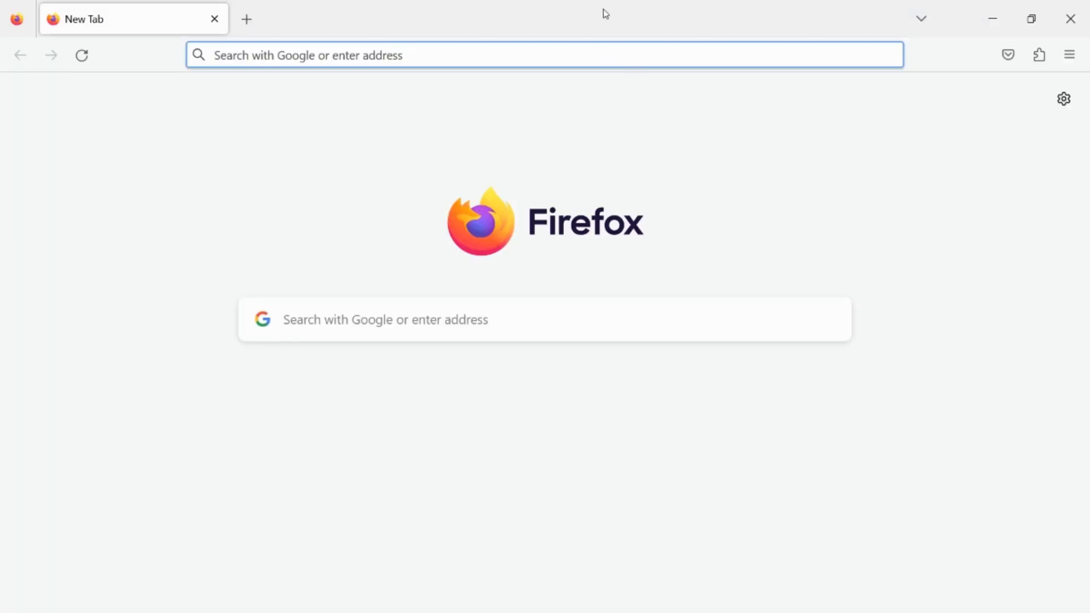
- Load ubuntu.com/download/desktop in Firefox
{"action": "left_click", "coordinate": [590, 42]}
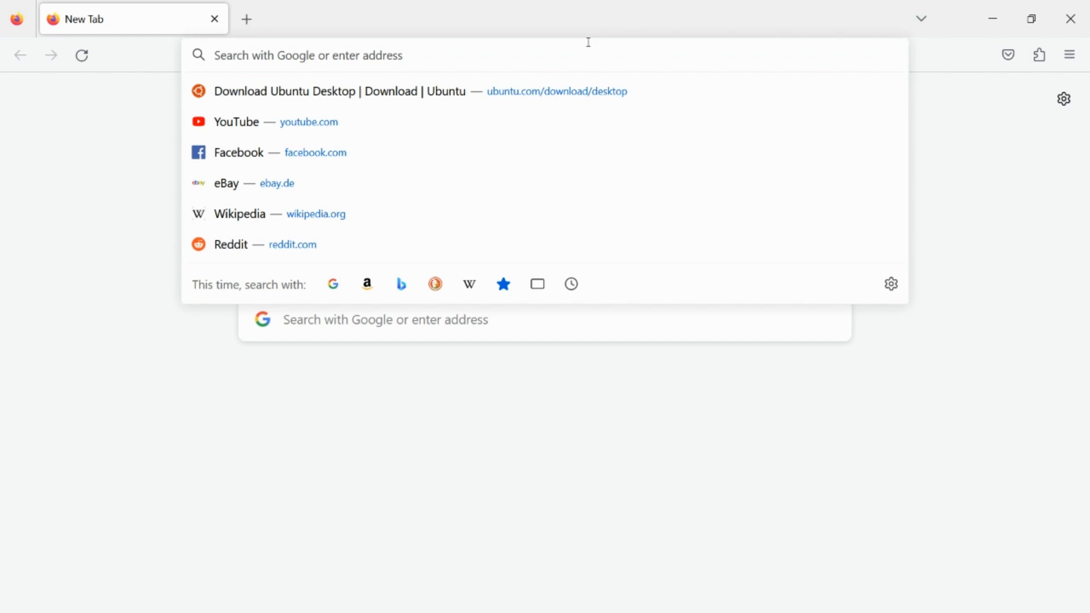
{"action": "type", "text": "ubuntu.com/"}
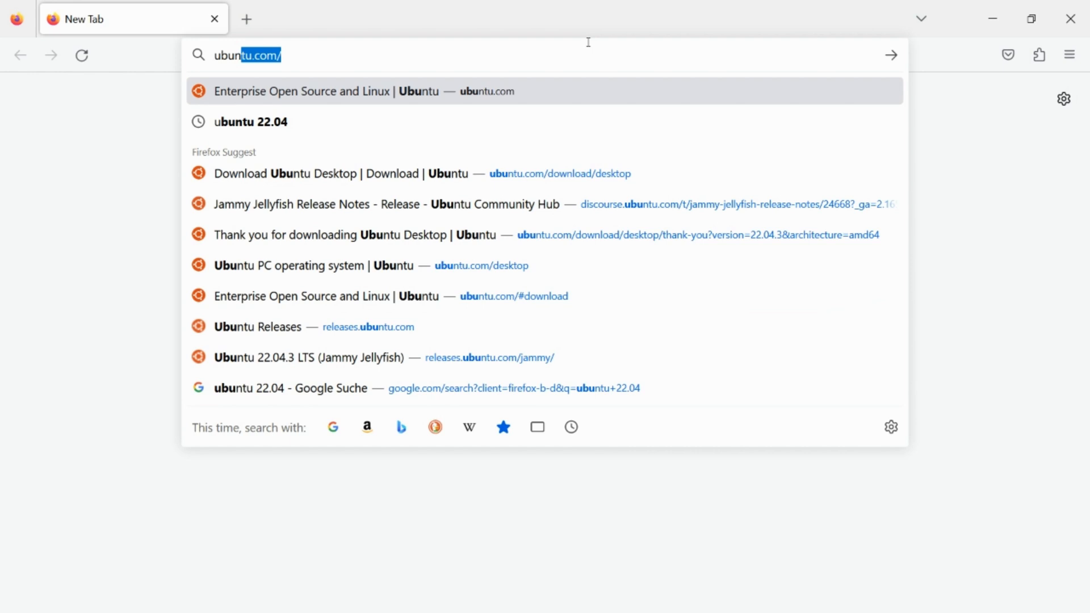
{"action": "key", "text": "Right"}
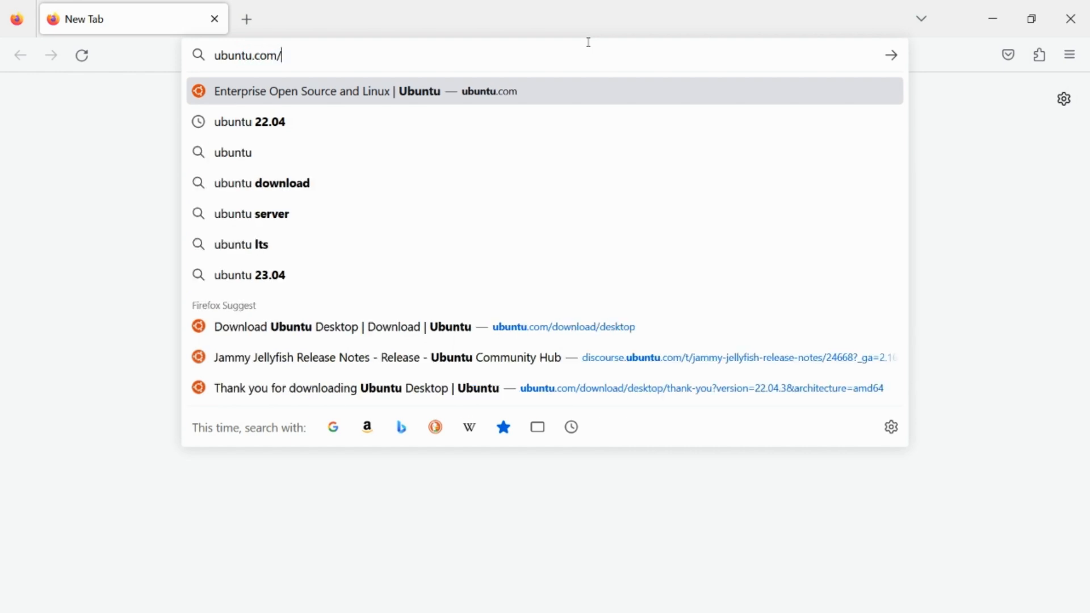
{"action": "type", "text": "dow"}
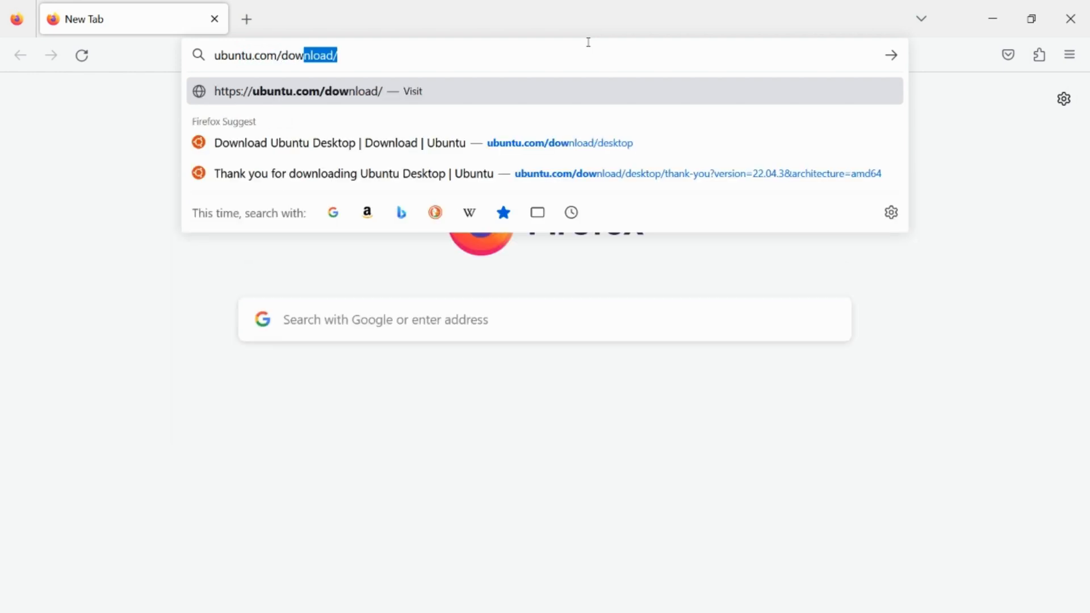
{"action": "key", "text": "Right"}
{"action": "type", "text": "desktop"}
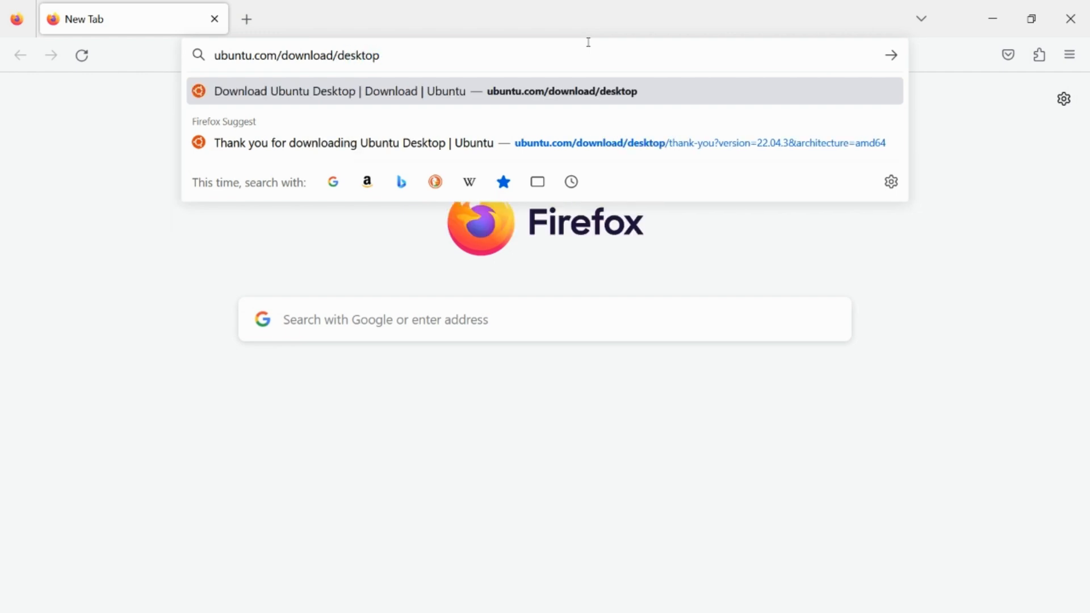
{"action": "key", "text": "Return"}
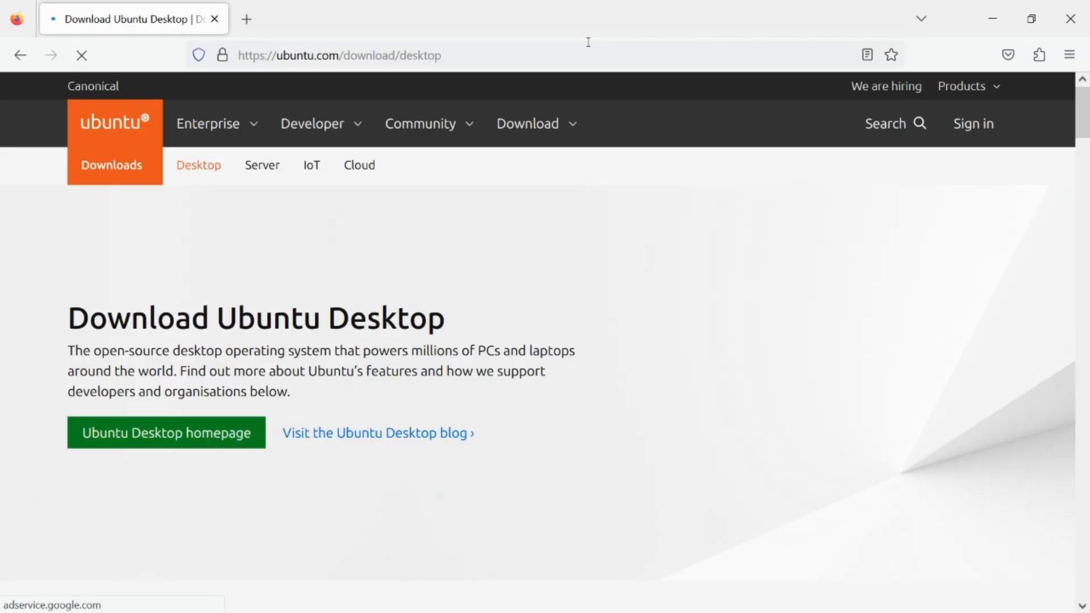
- Scroll down to the Ubuntu 22.04.3 LTS section and highlight its heading
{"action": "scroll", "coordinate": [671, 136], "scroll_direction": "down", "scroll_amount": 3}
{"action": "scroll", "coordinate": [779, 180], "scroll_direction": "down", "scroll_amount": 6}
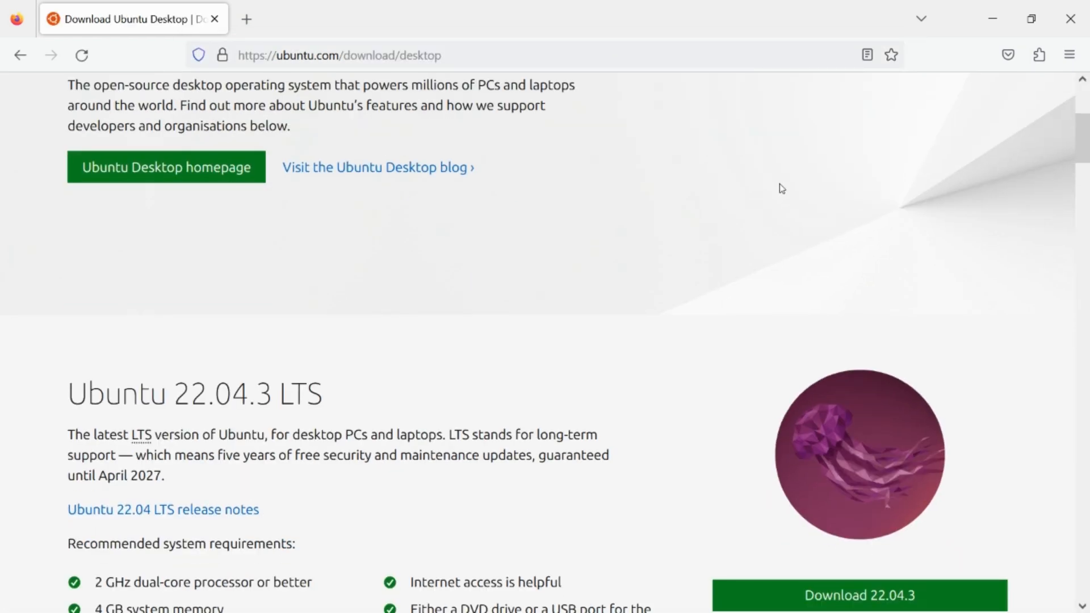
{"action": "left_click_drag", "start_coordinate": [68, 117], "coordinate": [446, 110]}
{"action": "left_click", "coordinate": [446, 111]}
{"action": "left_click_drag", "start_coordinate": [251, 108], "coordinate": [429, 106]}
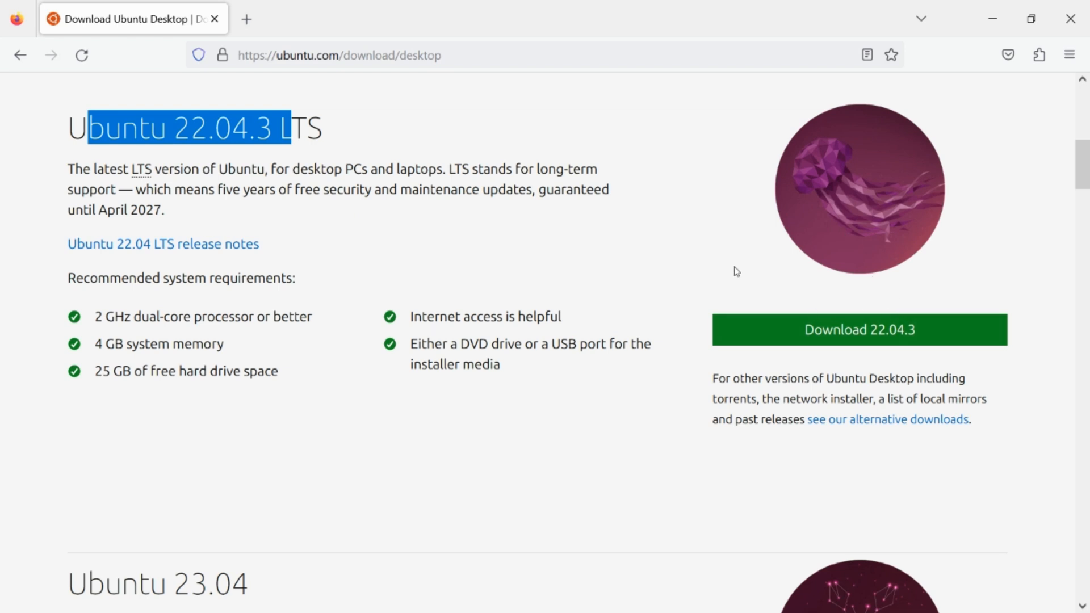
- Start the Ubuntu 22.04.3 desktop ISO download with the green Download 22.04.3 button
{"action": "left_click", "coordinate": [913, 278]}
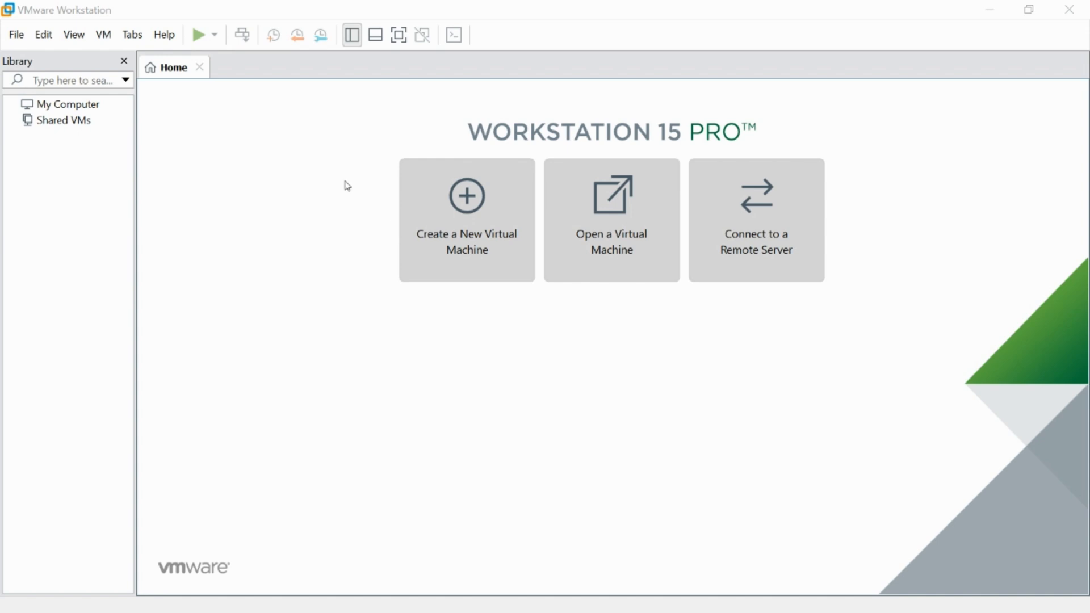
- Launch the New Virtual Machine wizard from the home screen, keeping the Typical configuration
{"action": "left_click", "coordinate": [17, 35]}
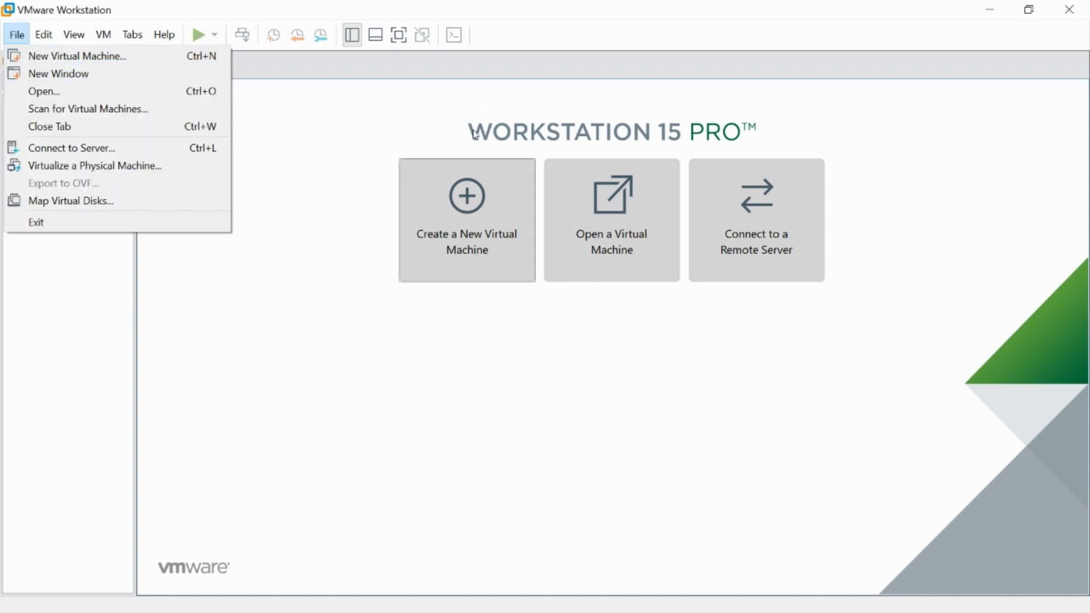
{"action": "left_click", "coordinate": [473, 164]}
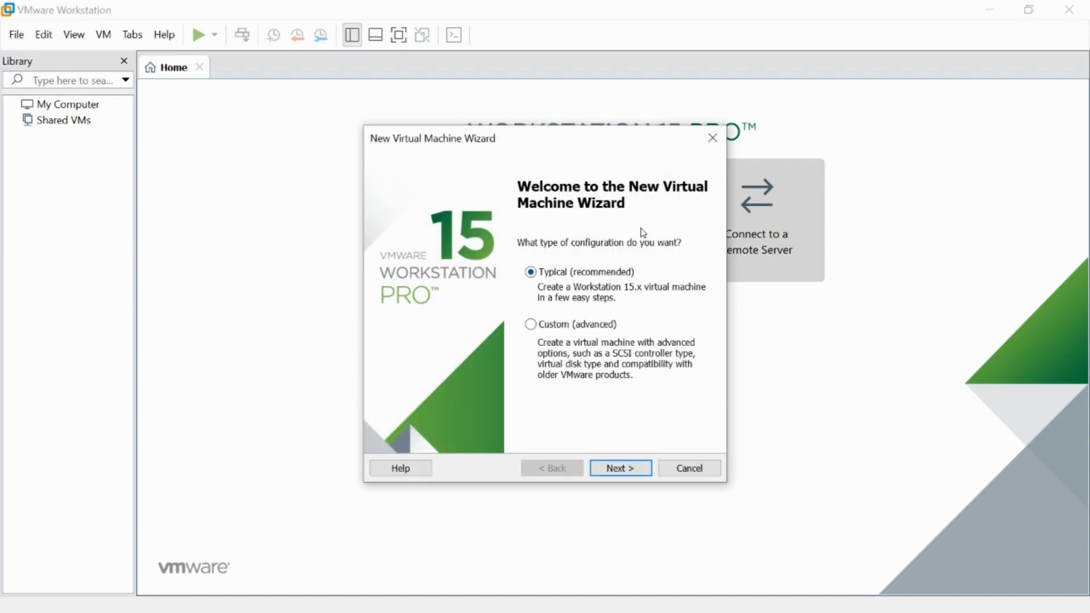
- Use ubuntu-22.04.3-desktop-amd64_0.iso from the Desktop as the installer disc image
{"action": "key", "text": "Return"}
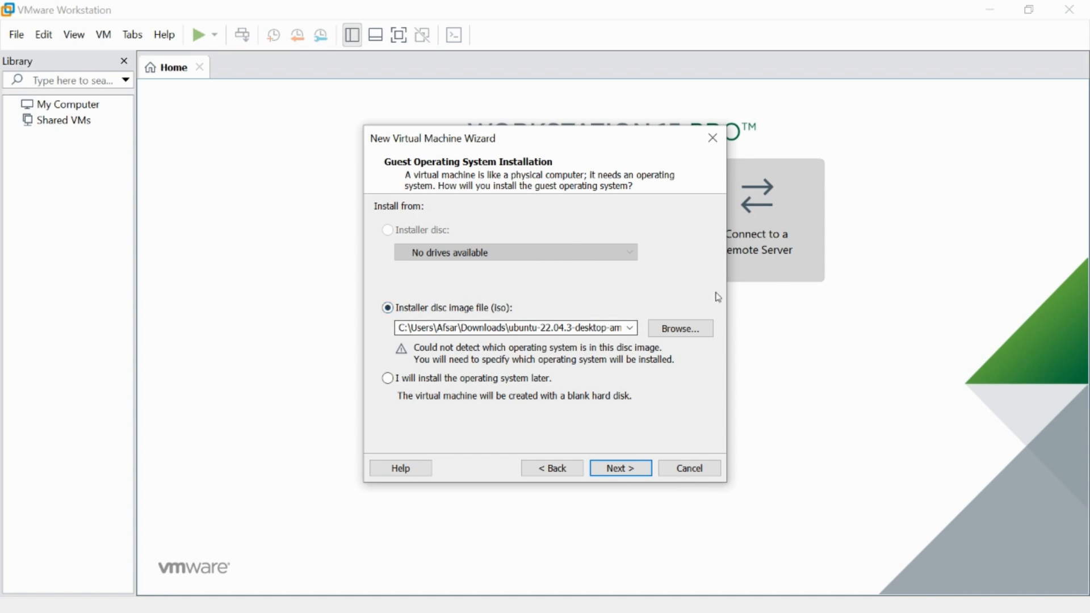
{"action": "left_click", "coordinate": [681, 328]}
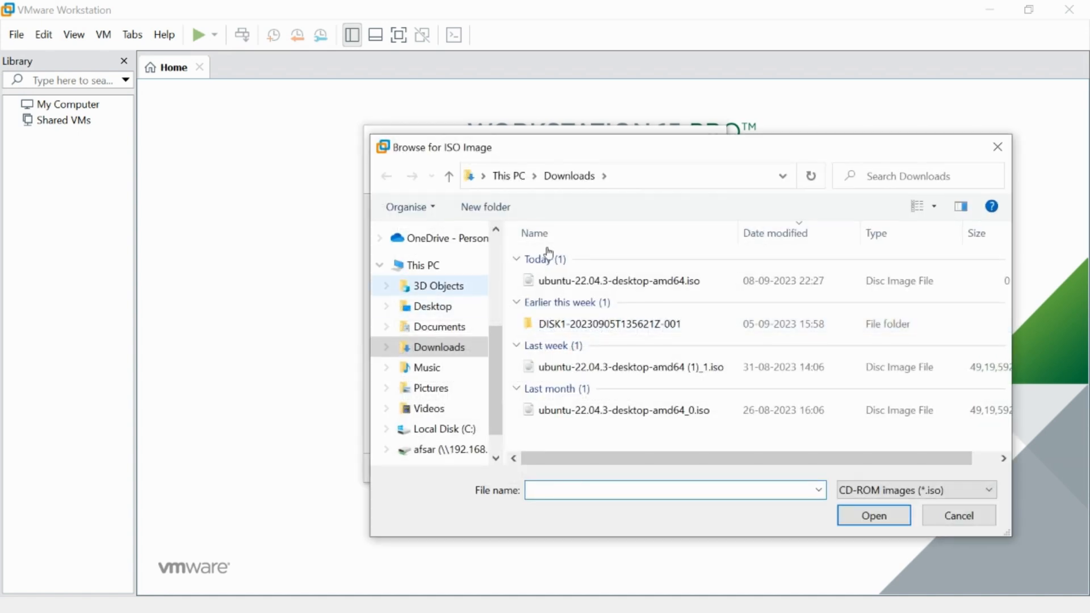
{"action": "left_click", "coordinate": [430, 307]}
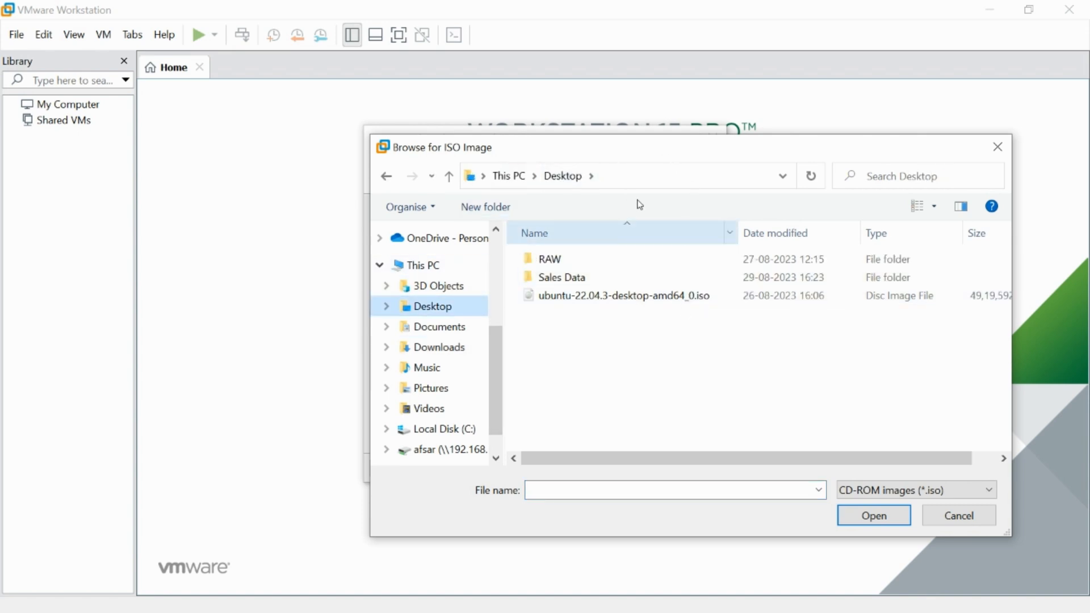
{"action": "left_click", "coordinate": [681, 295]}
{"action": "key", "text": "Return"}
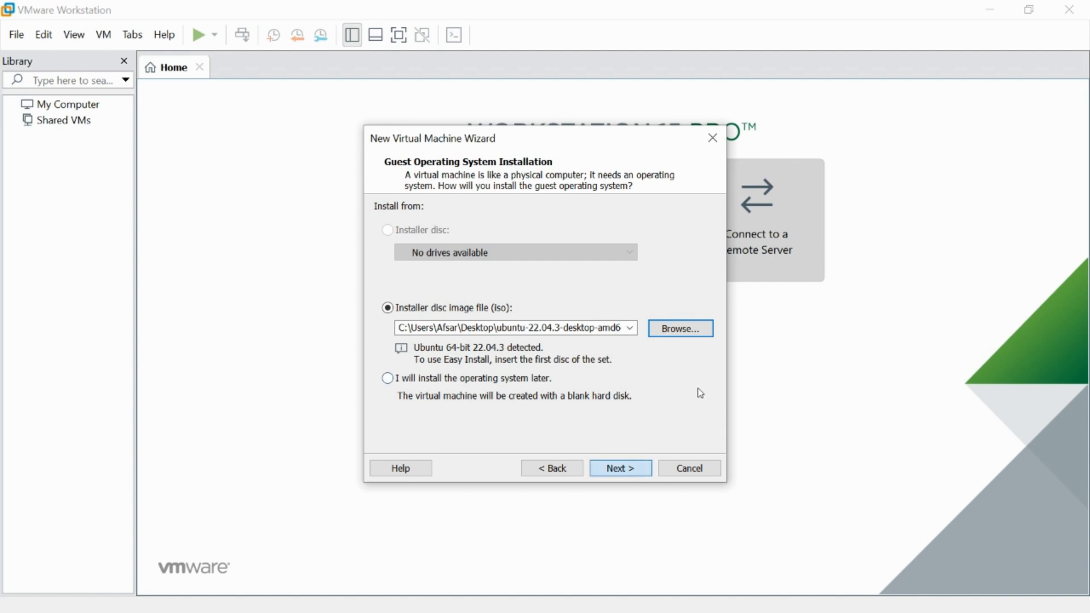
- Name the virtual machine env_dev
{"action": "key", "text": "Return"}
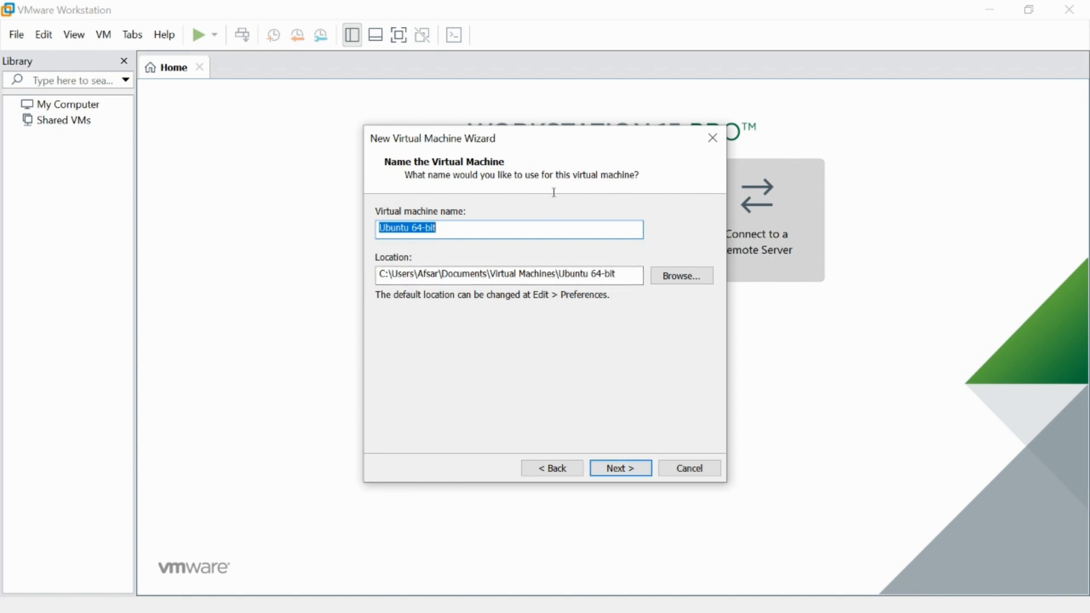
{"action": "type", "text": "Deve"}
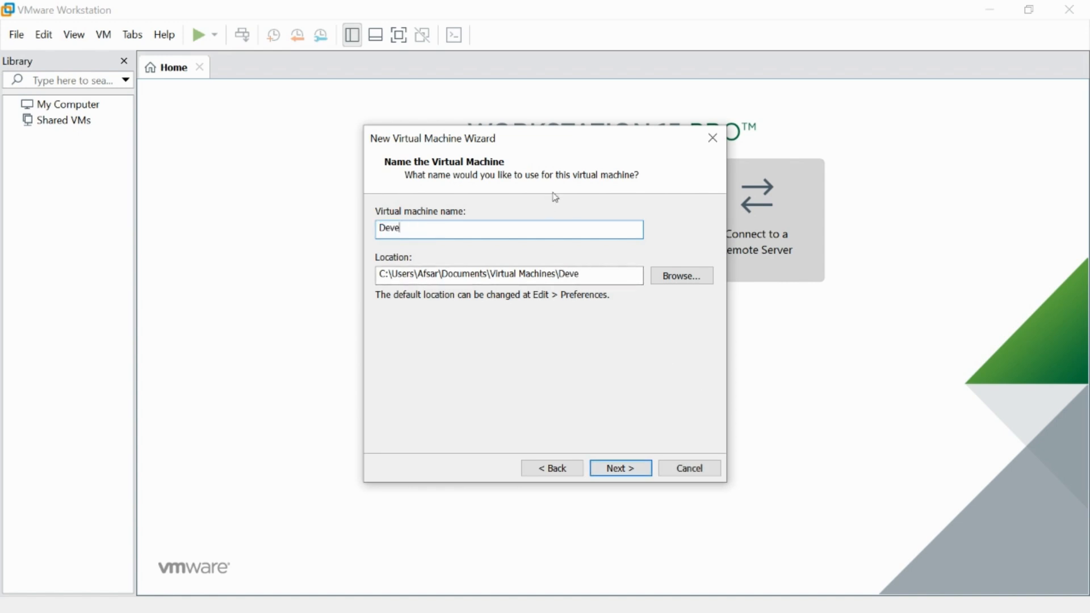
{"action": "key", "text": "BackSpace"}
{"action": "key", "text": "BackSpace"}
{"action": "key", "text": "BackSpace"}
{"action": "key", "text": "BackSpace"}
{"action": "type", "text": "env_dev"}
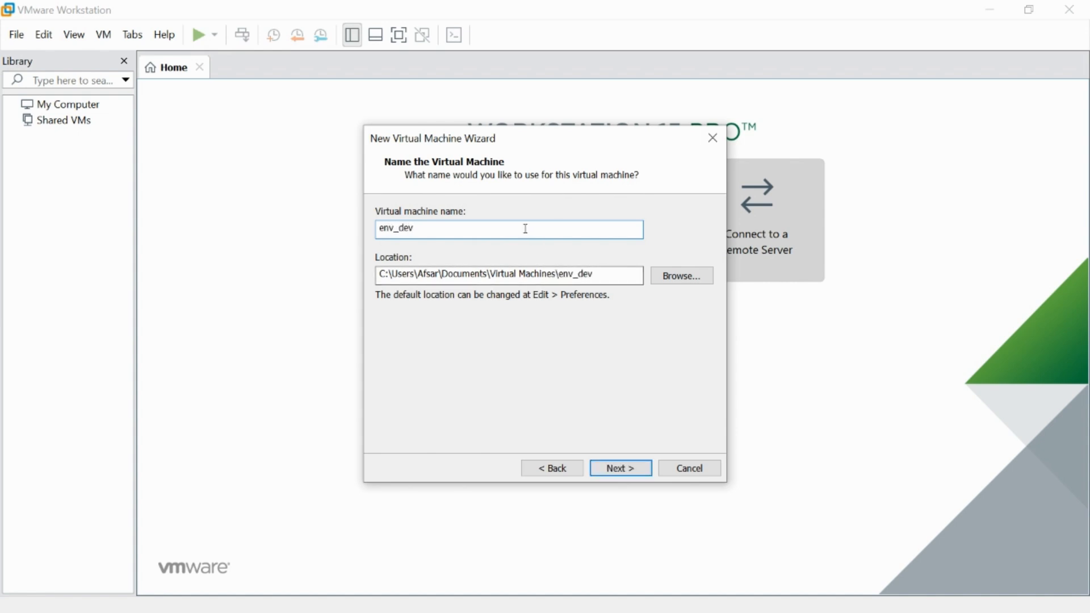
- Change the storage location to C:\Virtual Machines\env_dev by removing the user folders
{"action": "left_click_drag", "start_coordinate": [387, 274], "coordinate": [438, 274]}
{"action": "left_click", "coordinate": [514, 274]}
{"action": "left_click", "coordinate": [391, 274]}
{"action": "left_click_drag", "start_coordinate": [391, 274], "coordinate": [487, 274]}
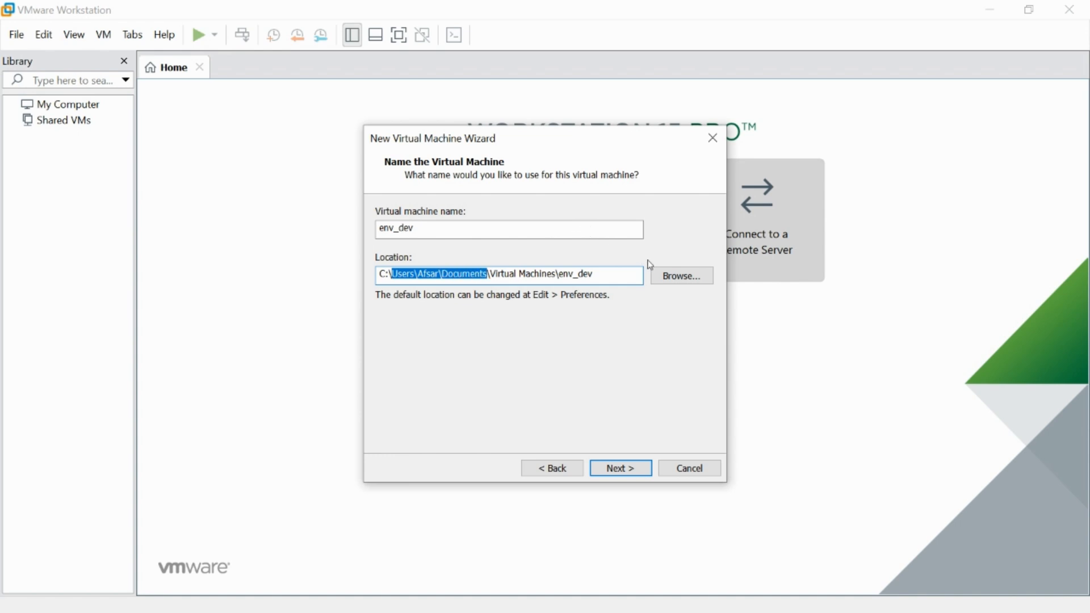
{"action": "key", "text": "Delete"}
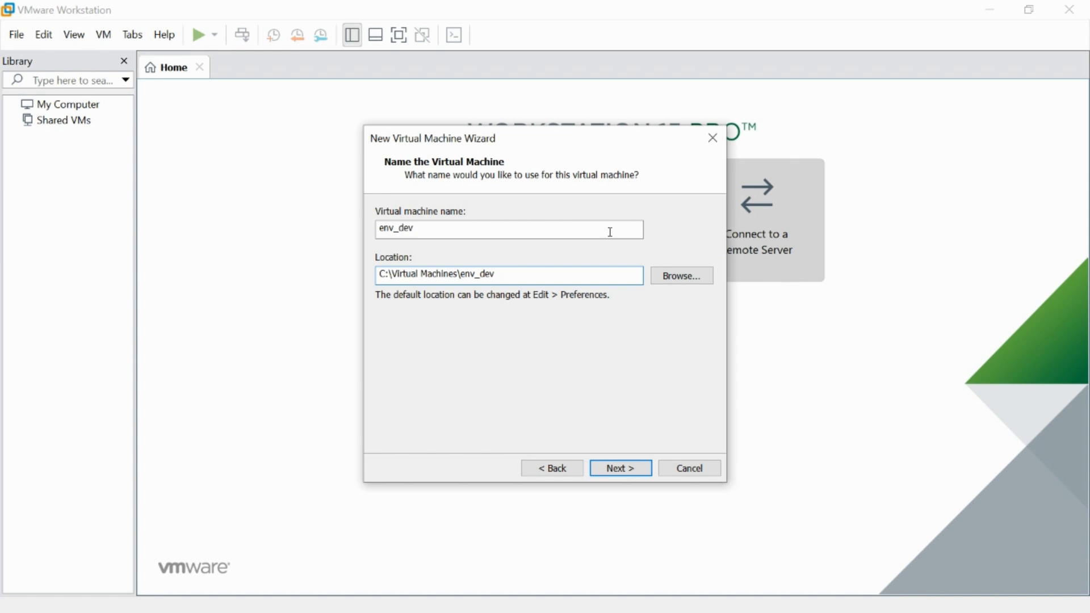
{"action": "left_click_drag", "start_coordinate": [508, 275], "coordinate": [378, 275]}
{"action": "key", "text": "Return"}
{"action": "key", "text": "Tab"}
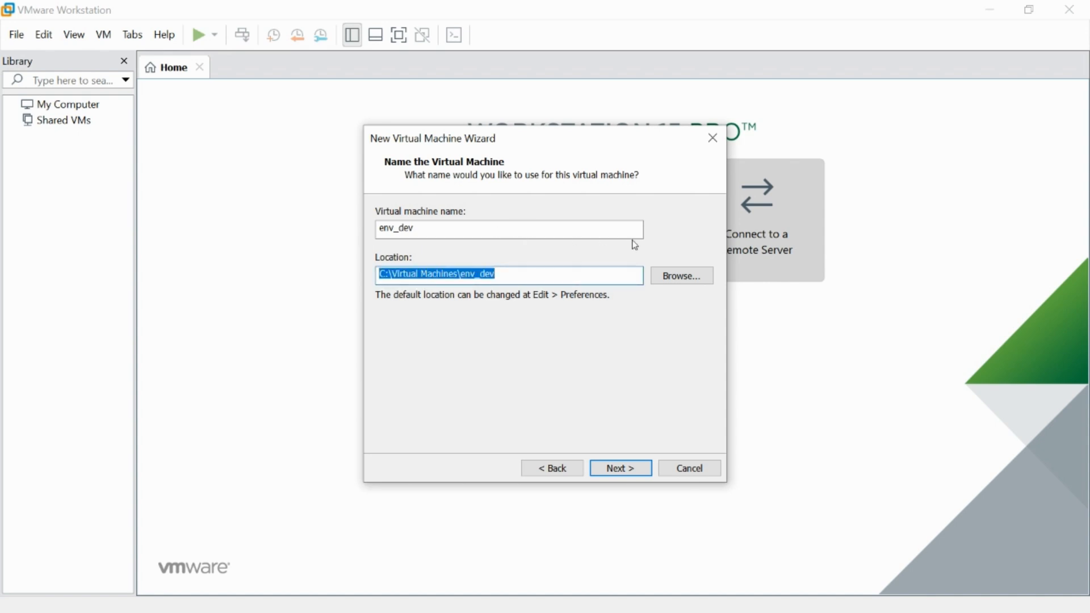
{"action": "key", "text": "Return"}
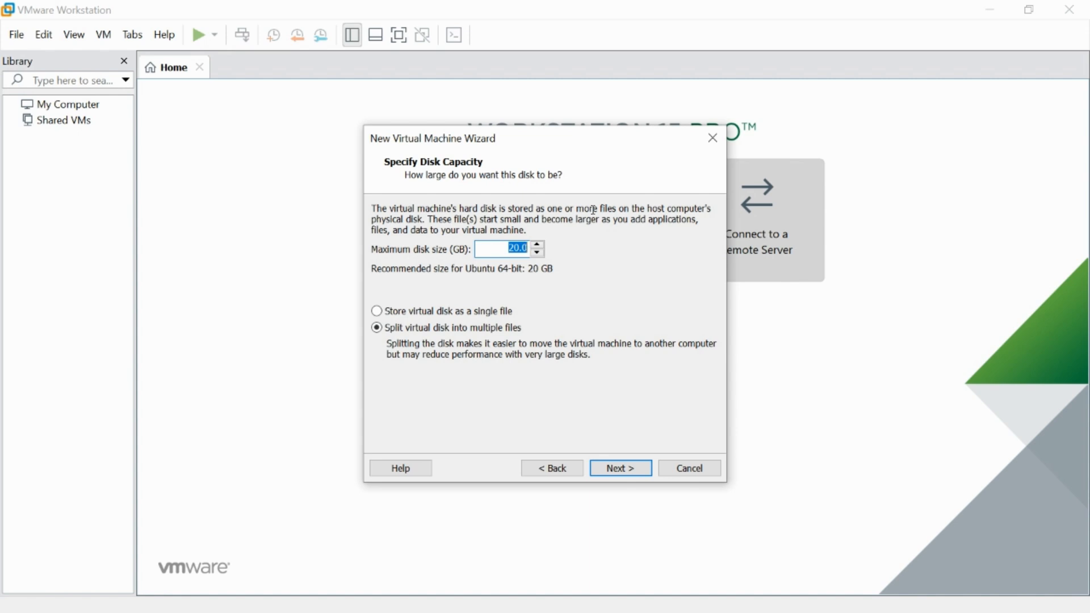
- Set a 40 GB maximum disk size, stored as a single file, and continue
{"action": "type", "text": "40"}
{"action": "left_click", "coordinate": [380, 311]}
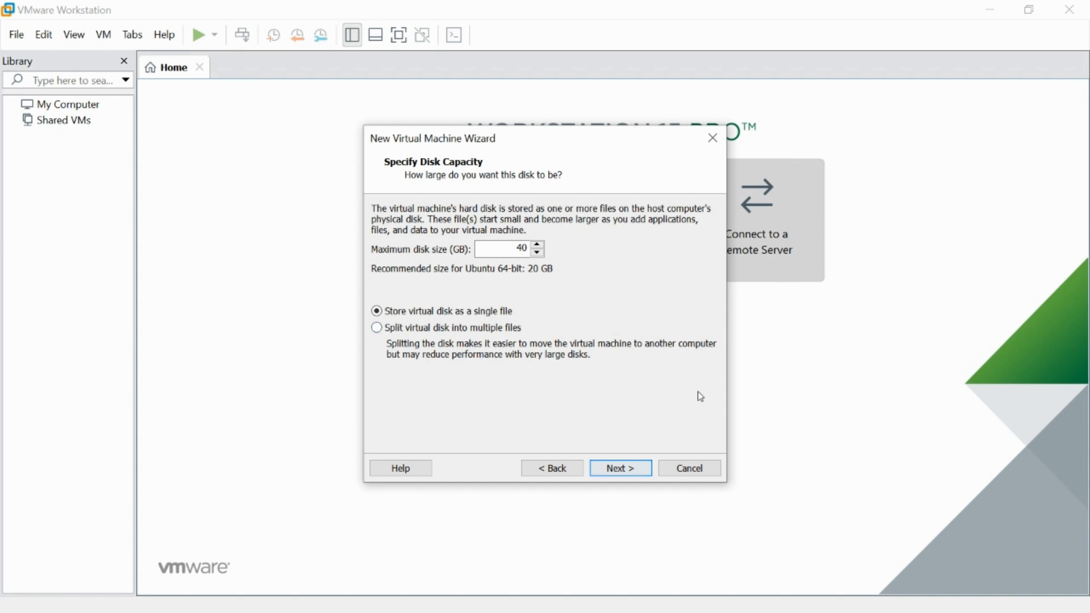
{"action": "key", "text": "Return"}
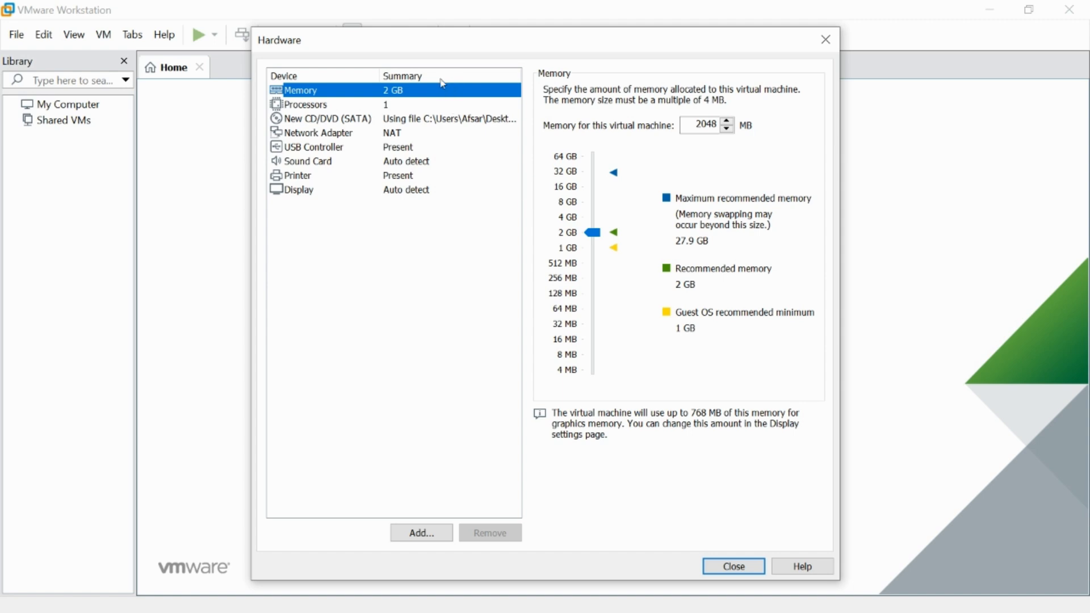
- Set 2 processors with 2 cores per processor, then close the hardware settings
{"action": "scroll", "coordinate": [660, 176], "scroll_direction": "up", "scroll_amount": 2}
{"action": "left_click", "coordinate": [438, 104]}
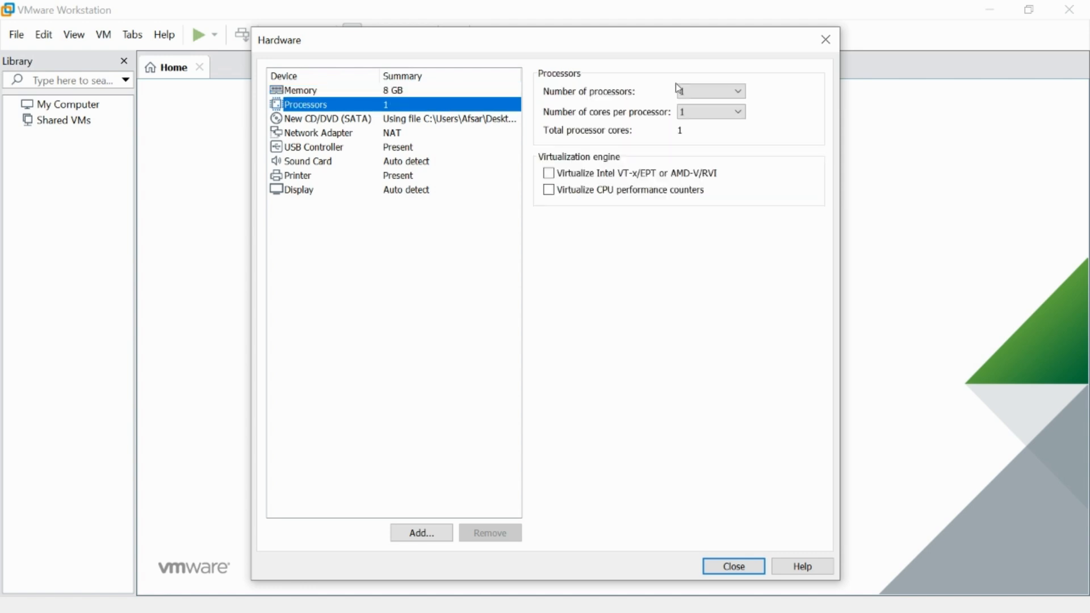
{"action": "left_click", "coordinate": [739, 91]}
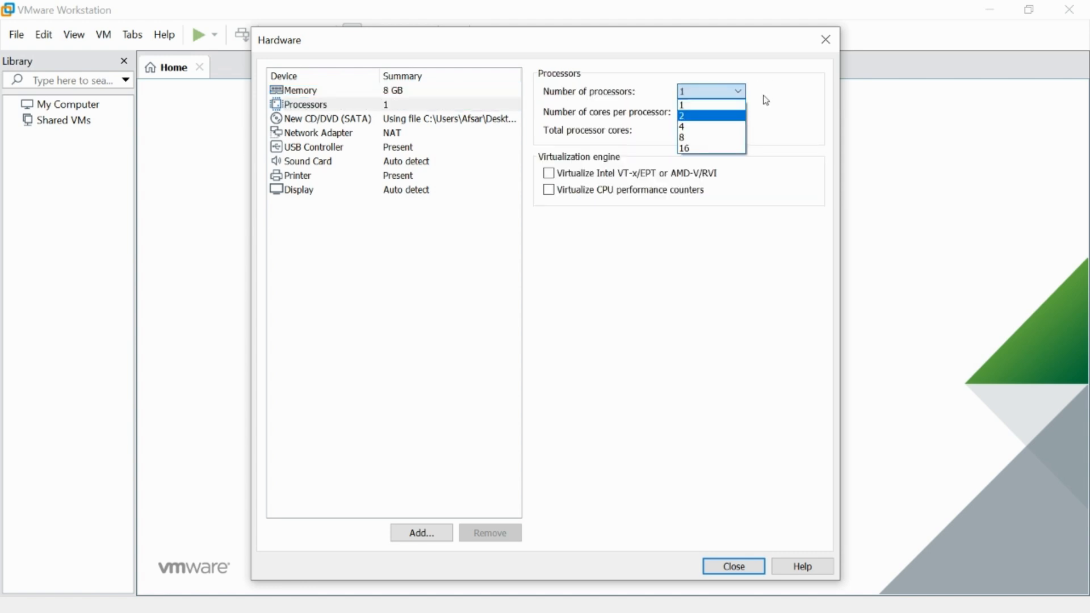
{"action": "left_click", "coordinate": [712, 115]}
{"action": "left_click", "coordinate": [738, 112]}
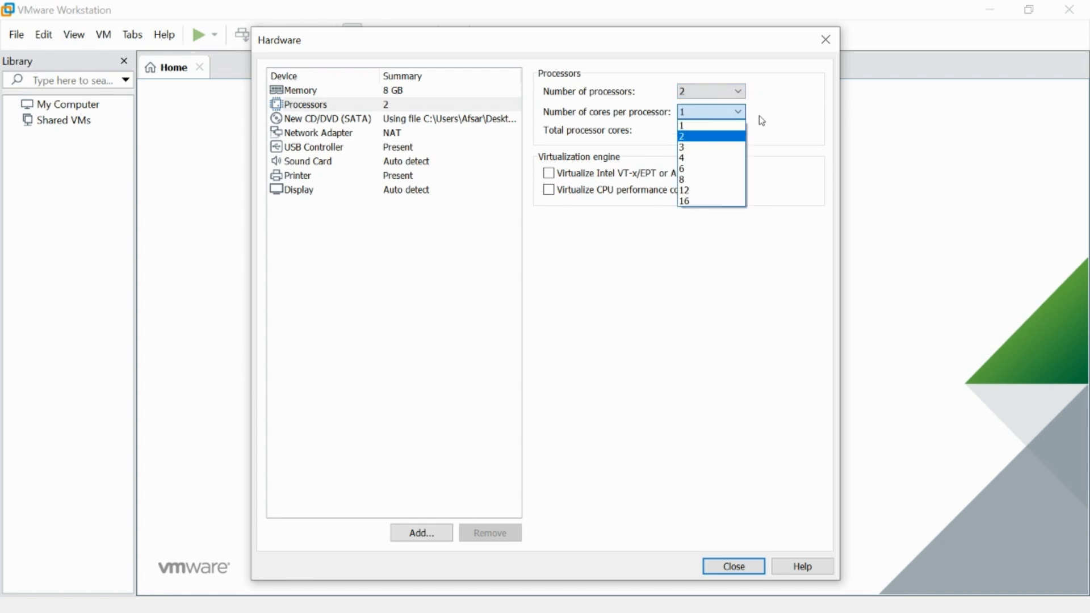
{"action": "left_click", "coordinate": [732, 136]}
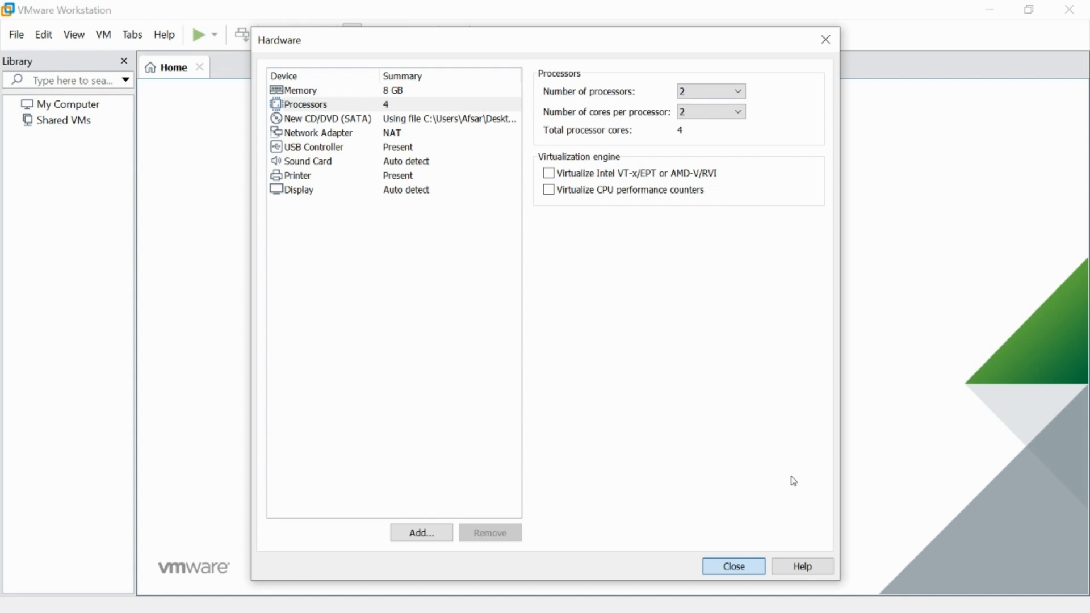
{"action": "left_click", "coordinate": [733, 567]}
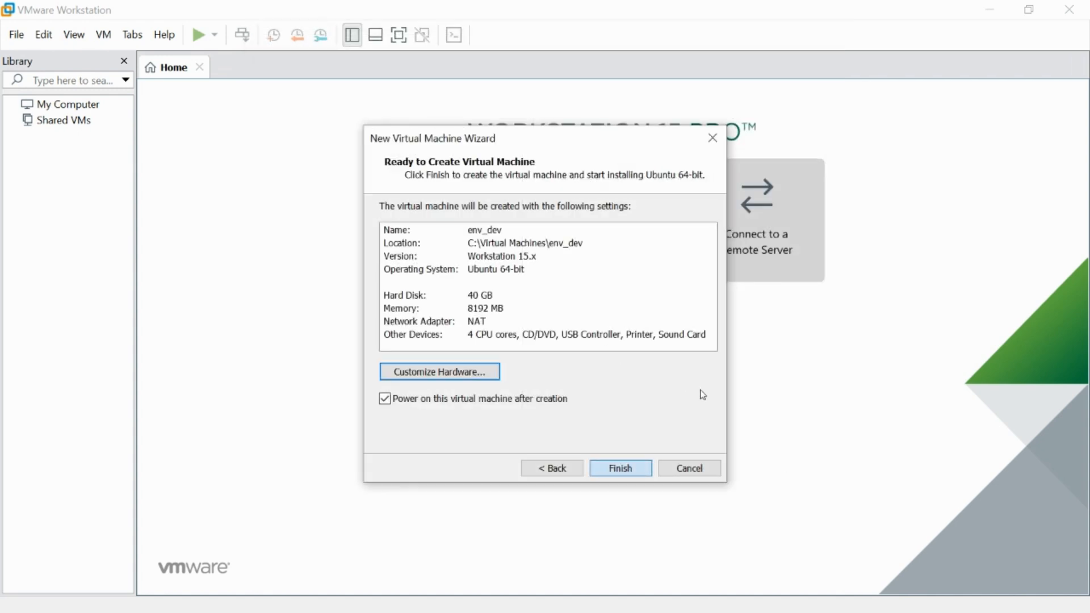
- Finish the wizard so env_dev is created and boots to the GRUB menu
{"action": "key", "text": "Return"}
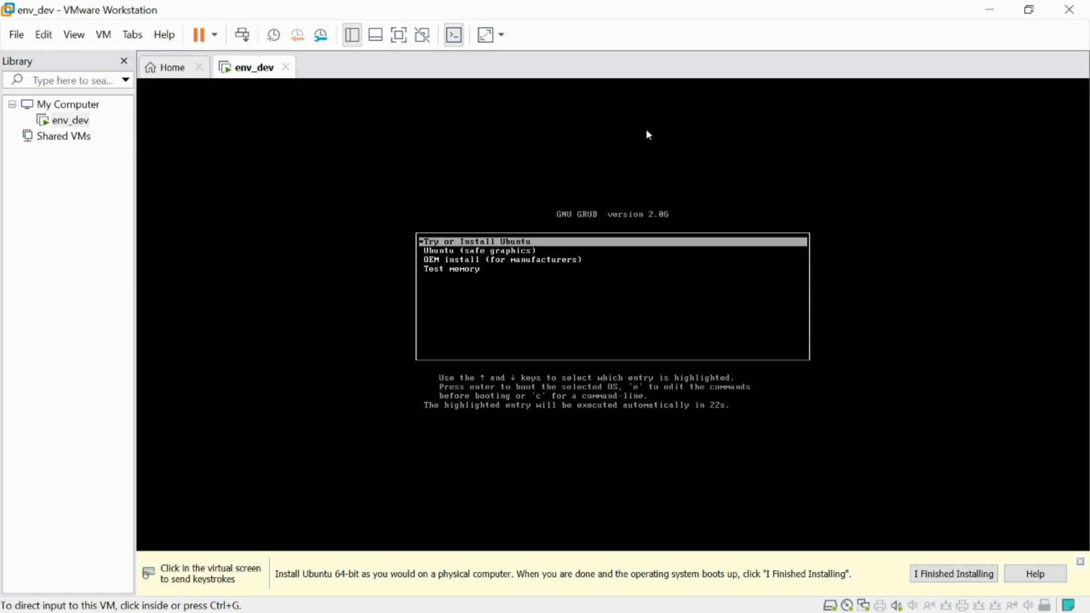
- Boot env_dev from the 'Try or Install Ubuntu' GRUB entry, then release input
{"action": "left_click", "coordinate": [684, 285]}
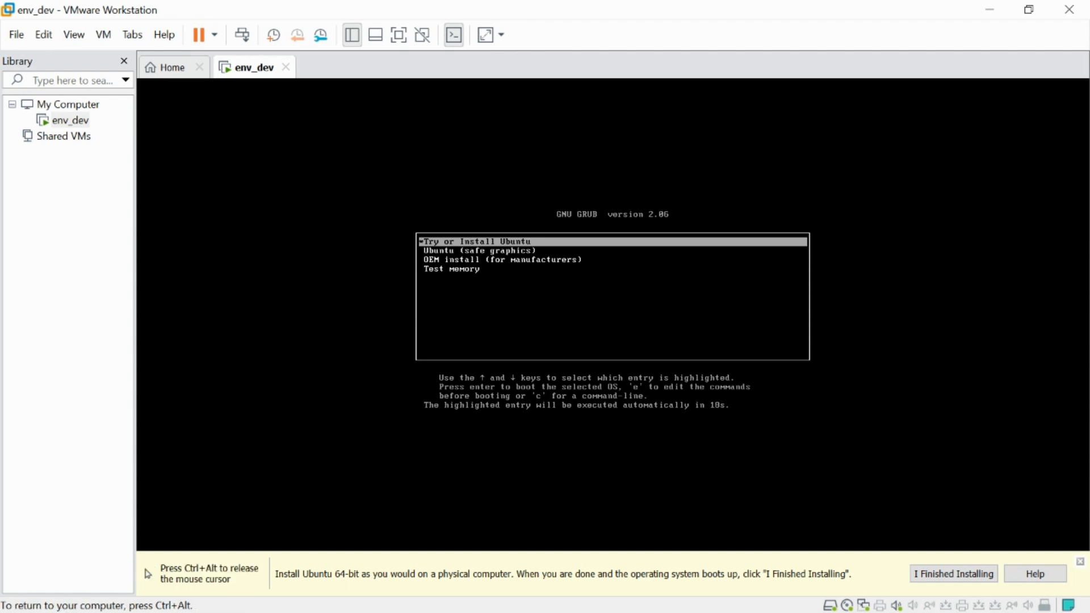
{"action": "key", "text": "Down"}
{"action": "key", "text": "Down"}
{"action": "key", "text": "Down"}
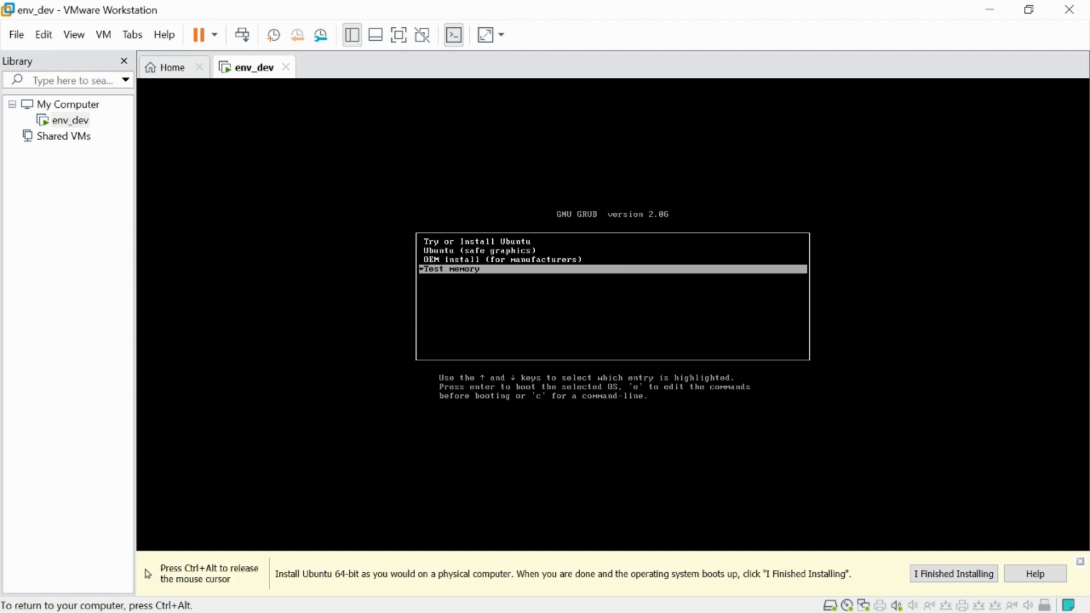
{"action": "key", "text": "Up"}
{"action": "key", "text": "Up"}
{"action": "key", "text": "Up"}
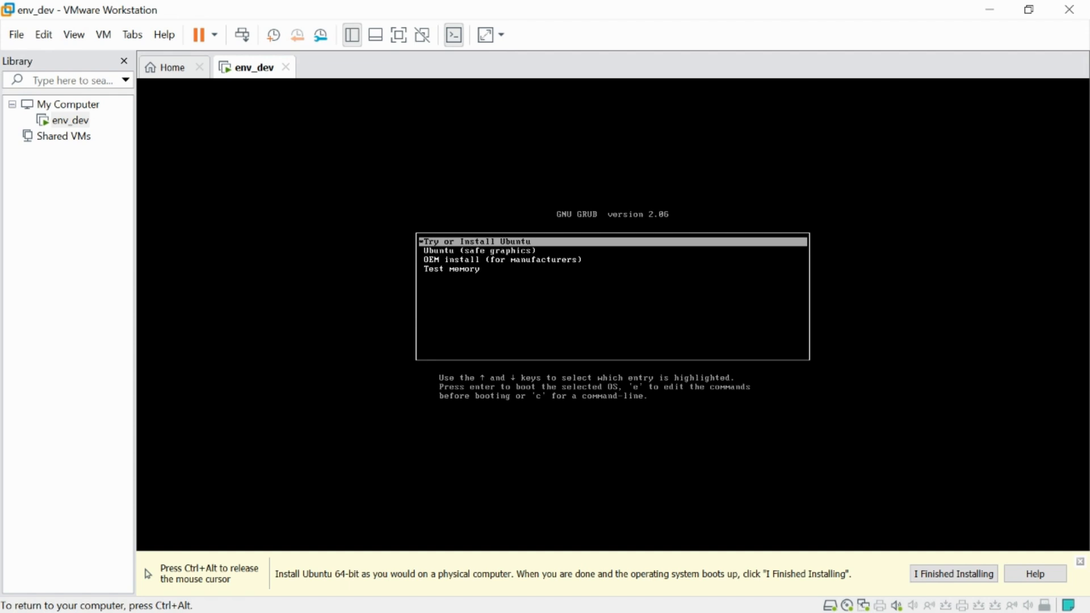
{"action": "key", "text": "Down"}
{"action": "key", "text": "Down"}
{"action": "key", "text": "Up"}
{"action": "key", "text": "Up"}
{"action": "key", "text": "Return"}
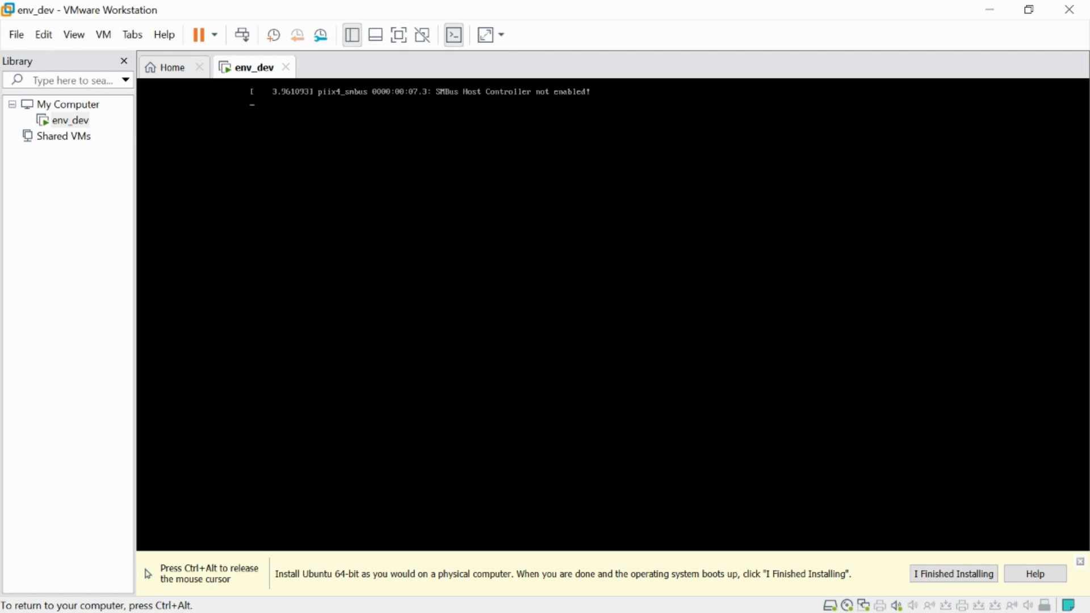
{"action": "key", "text": "ctrl+alt"}
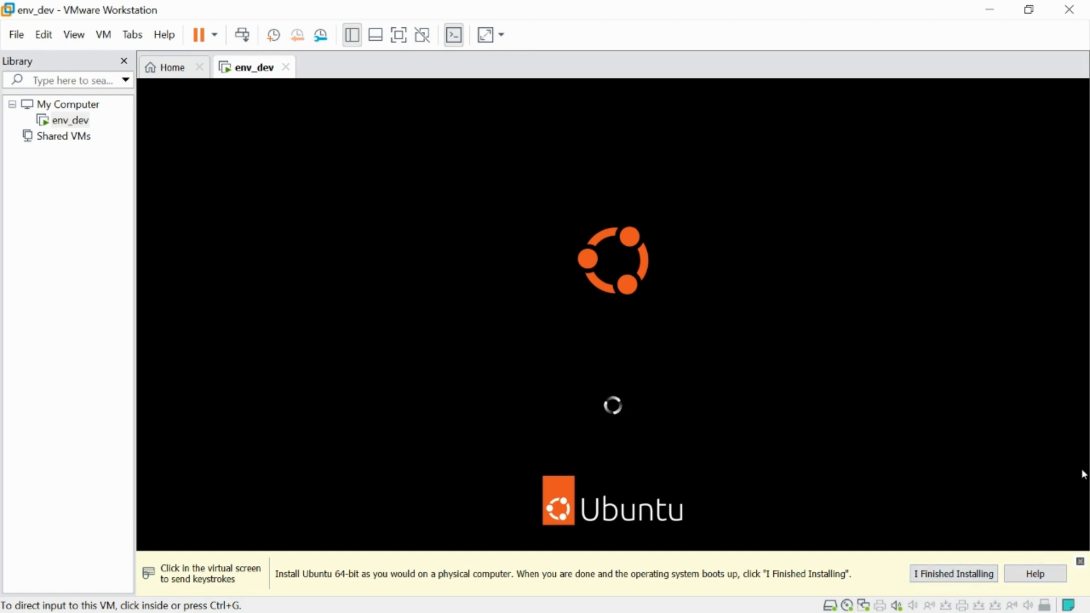
- Release input from env_dev and switch it to full-screen view with Ctrl+Alt+Enter
{"action": "left_click", "coordinate": [1029, 451]}
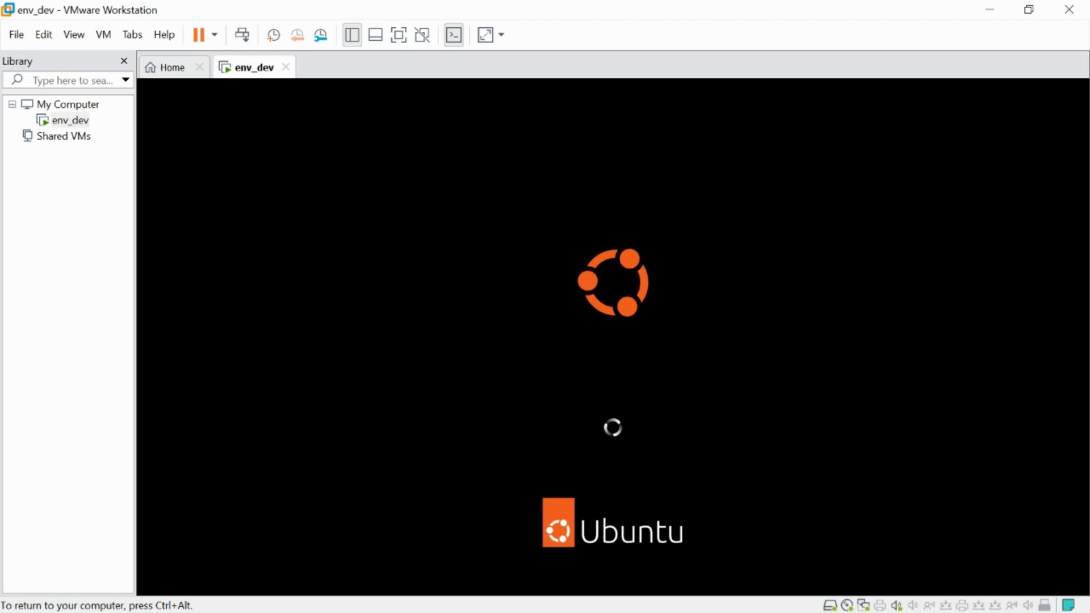
{"action": "key", "text": "ctrl+alt"}
{"action": "left_click", "coordinate": [181, 160]}
{"action": "key", "text": "ctrl+alt"}
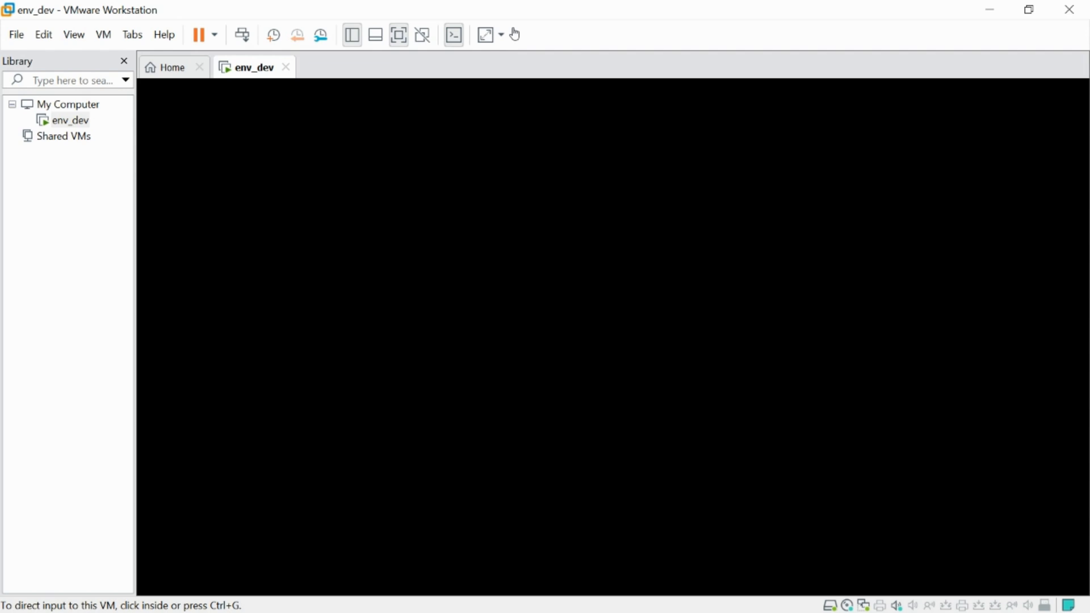
{"action": "key", "text": "ctrl+alt+Return"}
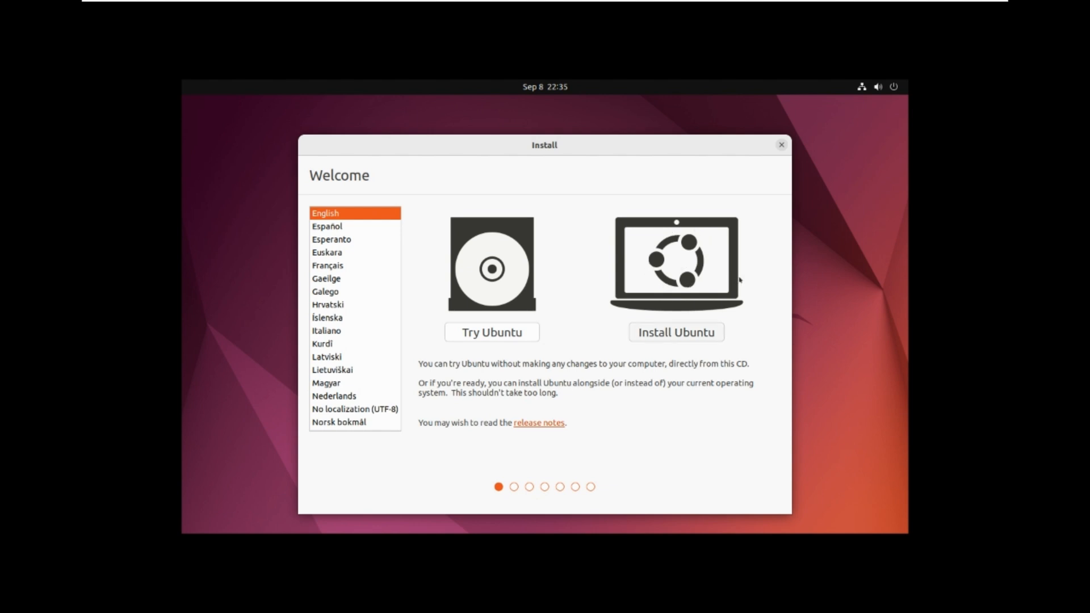
- Begin the Ubuntu install, select the German keyboard layout by typing 'ger', and continue
{"action": "left_click", "coordinate": [676, 332]}
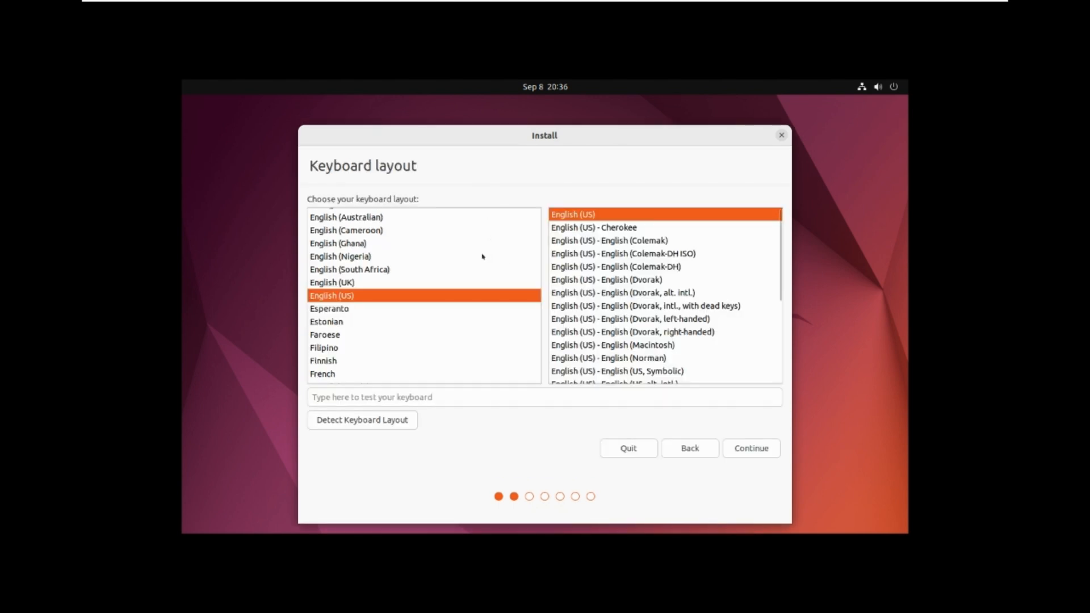
{"action": "key", "text": "Down"}
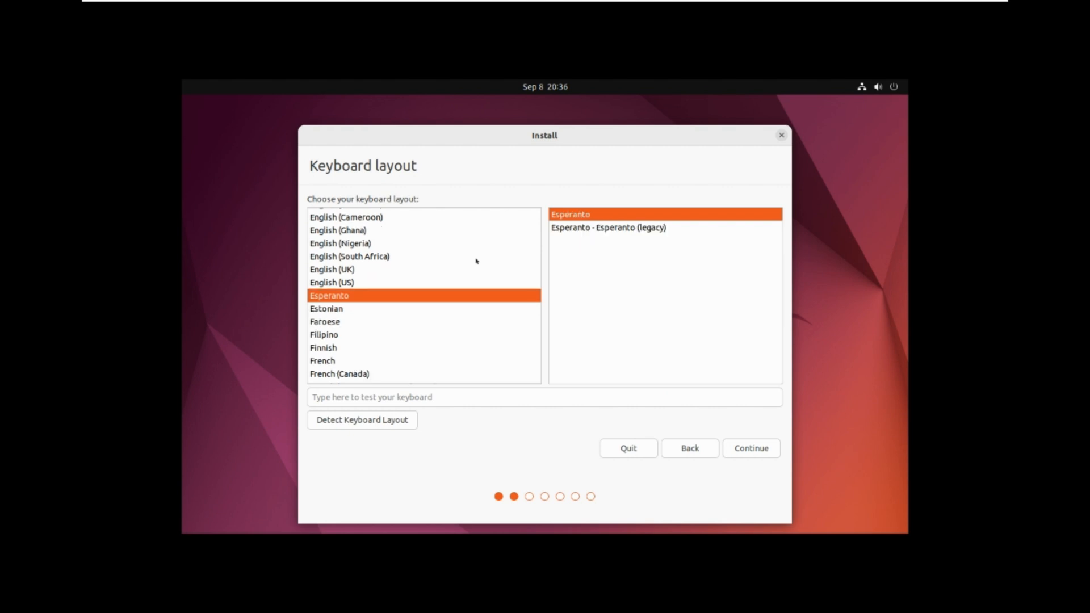
{"action": "type", "text": "ger"}
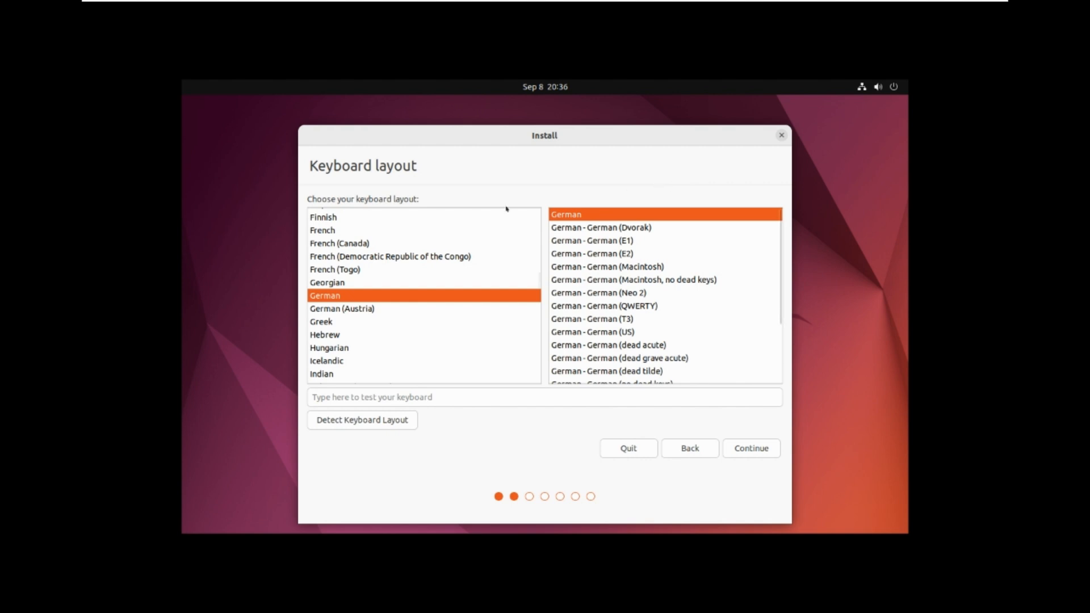
{"action": "scroll", "coordinate": [507, 233], "scroll_direction": "up", "scroll_amount": 5}
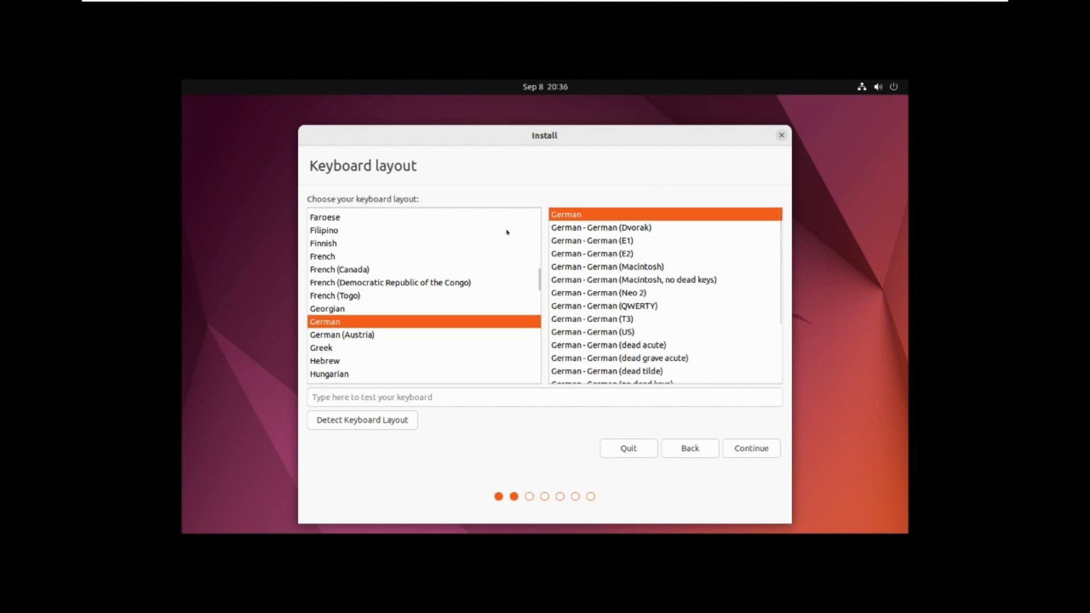
{"action": "scroll", "coordinate": [509, 226], "scroll_direction": "up", "scroll_amount": 10}
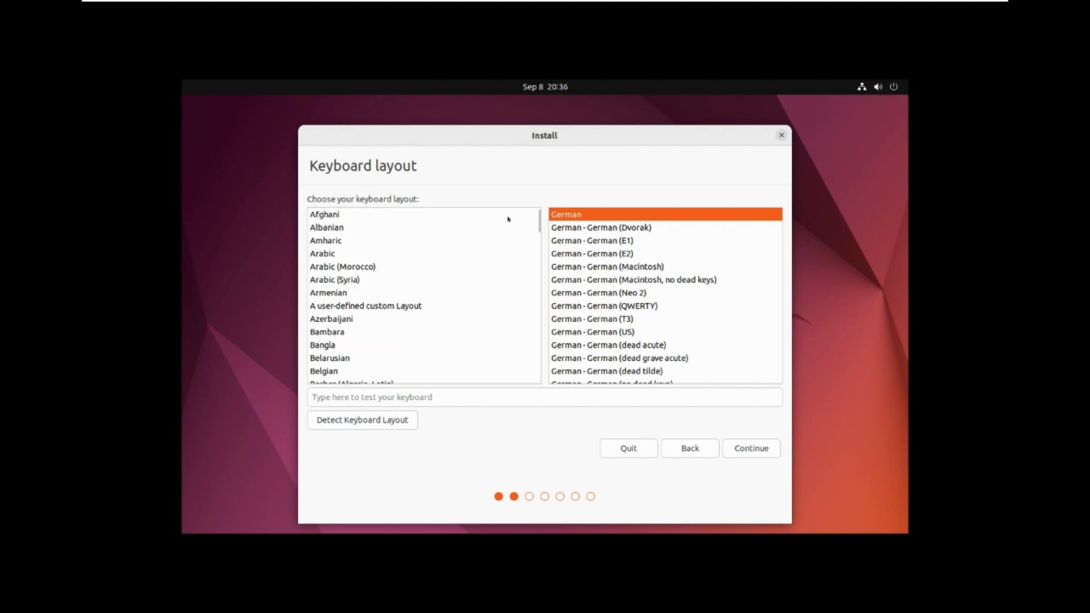
{"action": "scroll", "coordinate": [511, 252], "scroll_direction": "down", "scroll_amount": 5}
{"action": "scroll", "coordinate": [512, 255], "scroll_direction": "down", "scroll_amount": 6}
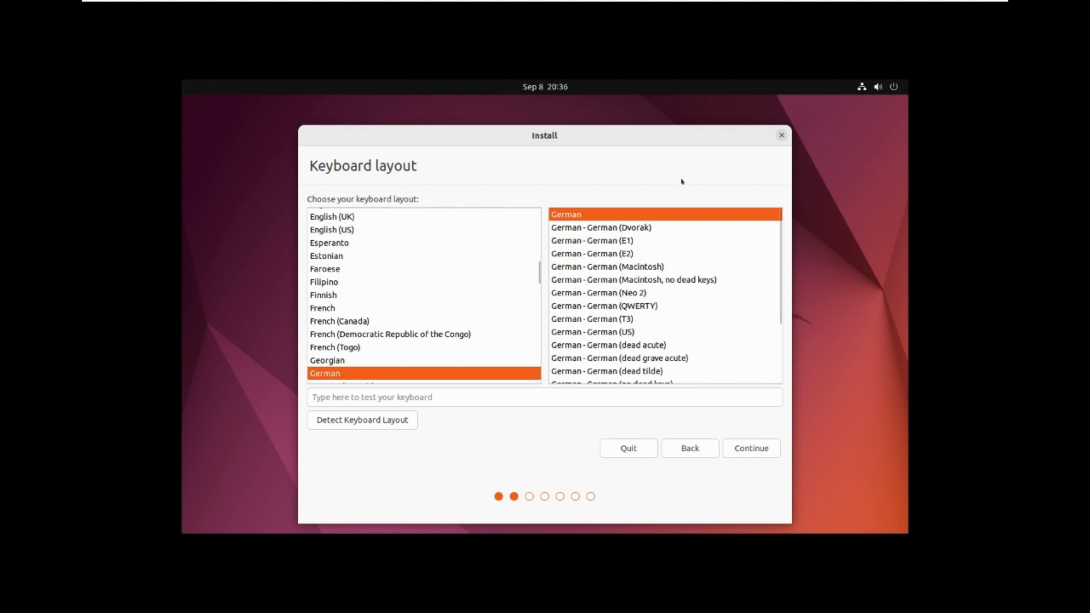
{"action": "left_click", "coordinate": [751, 448]}
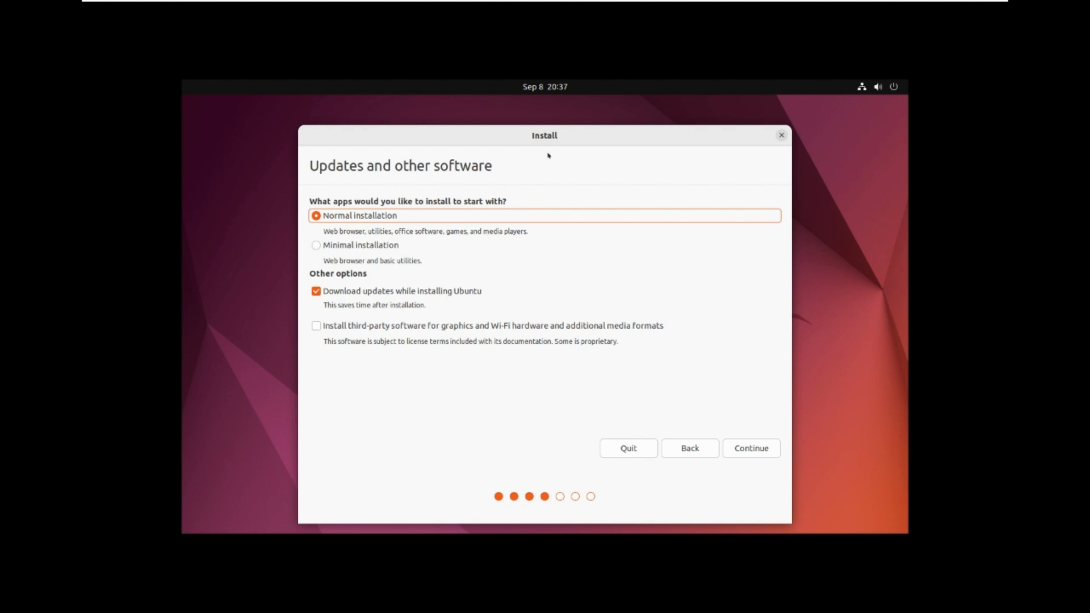
- Choose Minimal installation with third-party graphics, Wi-Fi and media software enabled, then continue
{"action": "key", "text": "Down"}
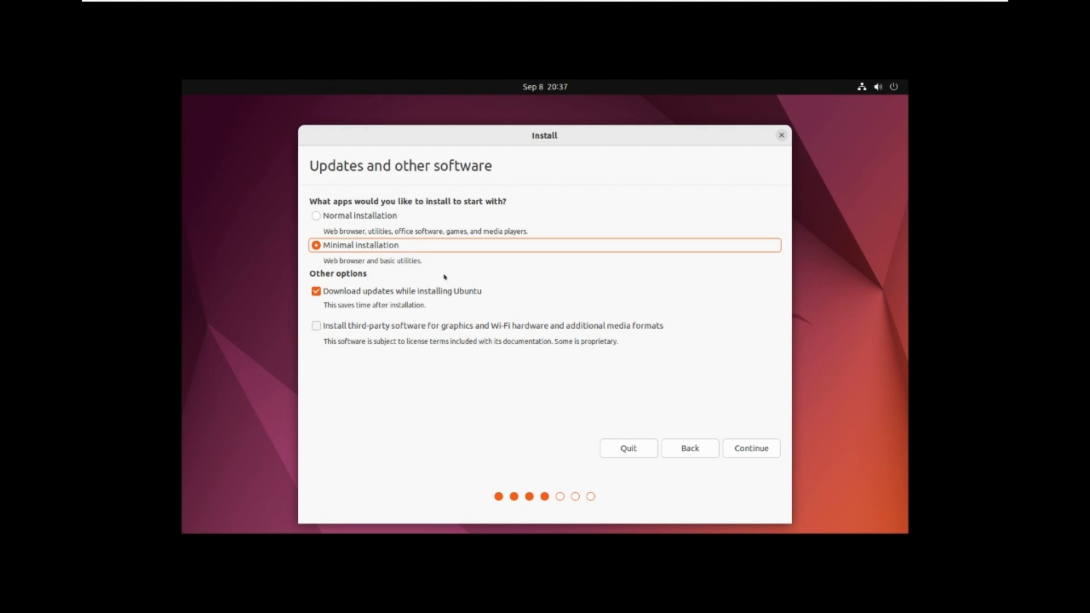
{"action": "key", "text": "Tab"}
{"action": "key", "text": "Tab"}
{"action": "key", "text": "space"}
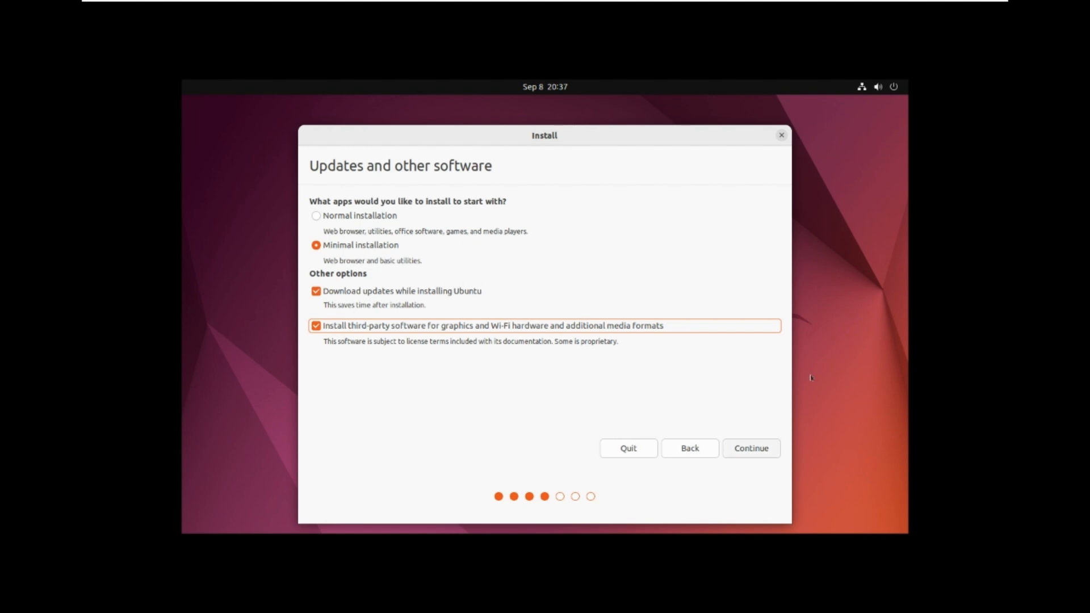
{"action": "left_click", "coordinate": [751, 448]}
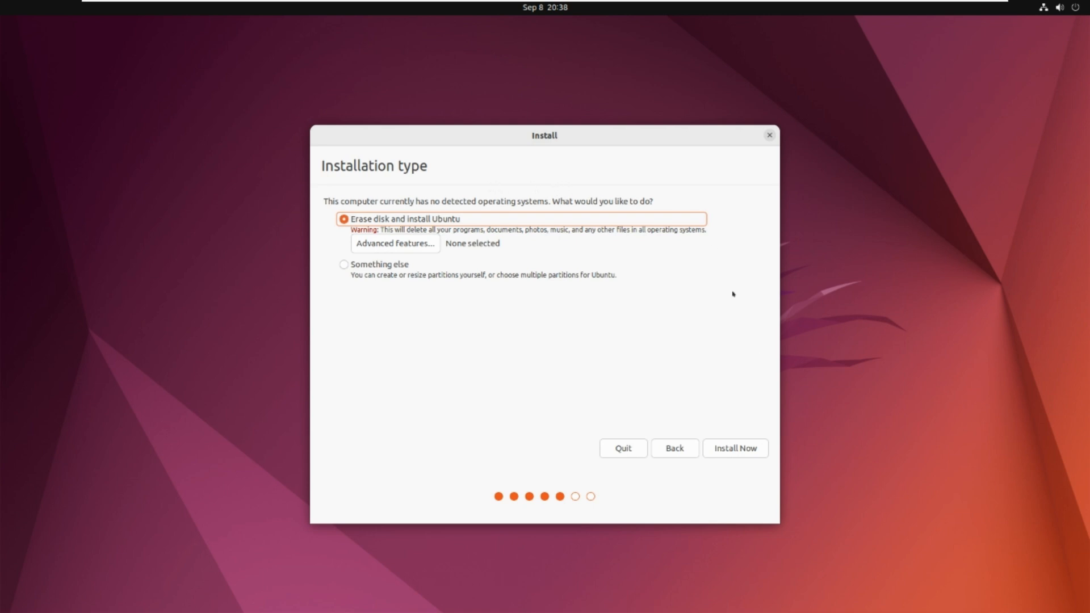
- Install with the disk erased and confirm writing the partition changes to disk
{"action": "key", "text": "Return"}
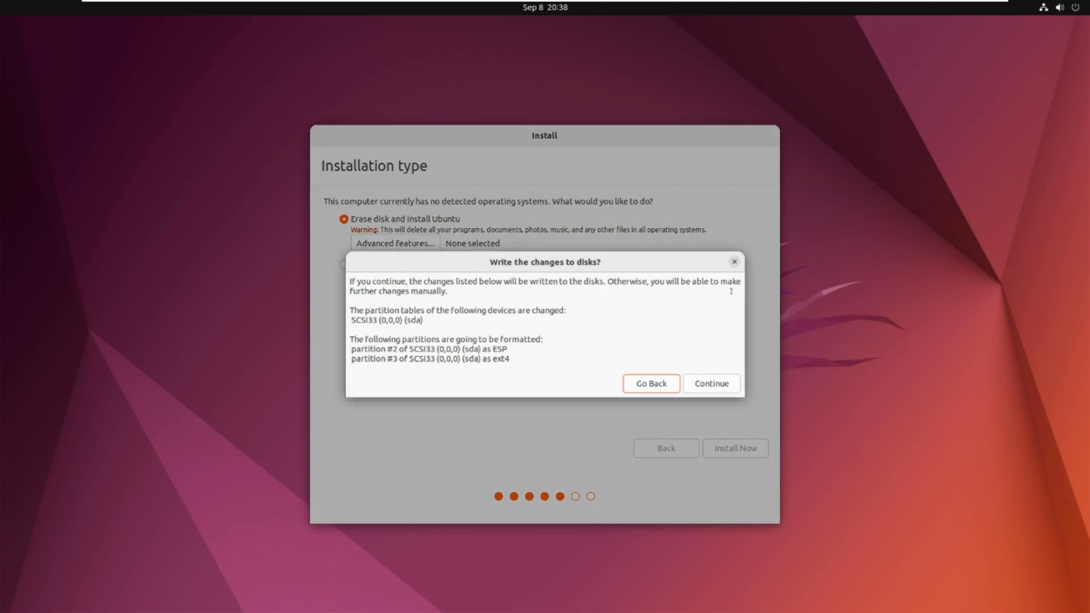
{"action": "left_click_drag", "start_coordinate": [356, 281], "coordinate": [564, 253]}
{"action": "left_click", "coordinate": [527, 262]}
{"action": "left_click_drag", "start_coordinate": [366, 310], "coordinate": [494, 359]}
{"action": "left_click", "coordinate": [524, 301]}
{"action": "key", "text": "Tab"}
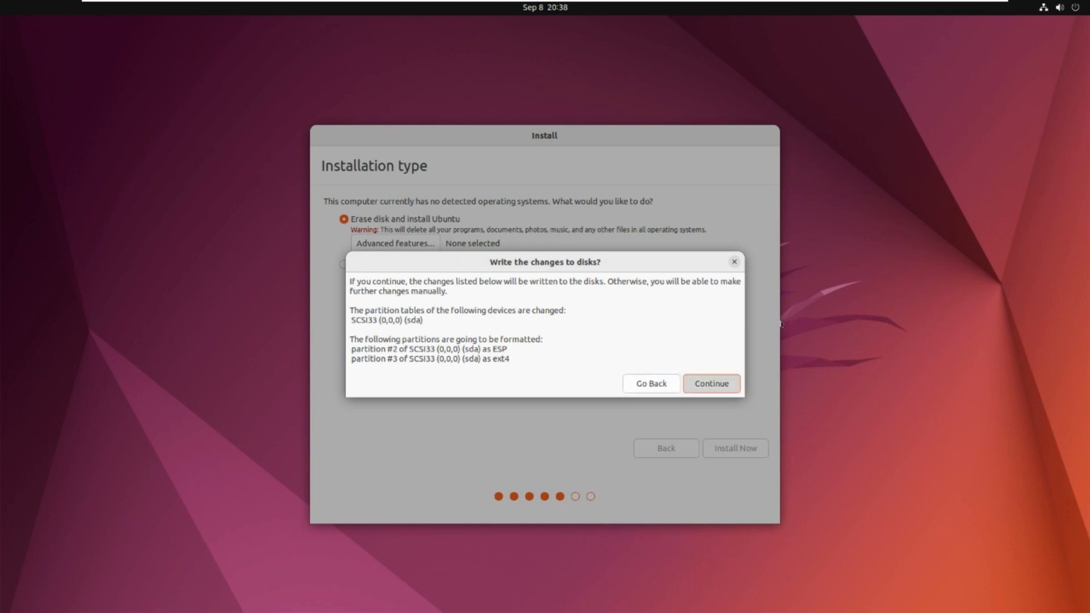
{"action": "key", "text": "Return"}
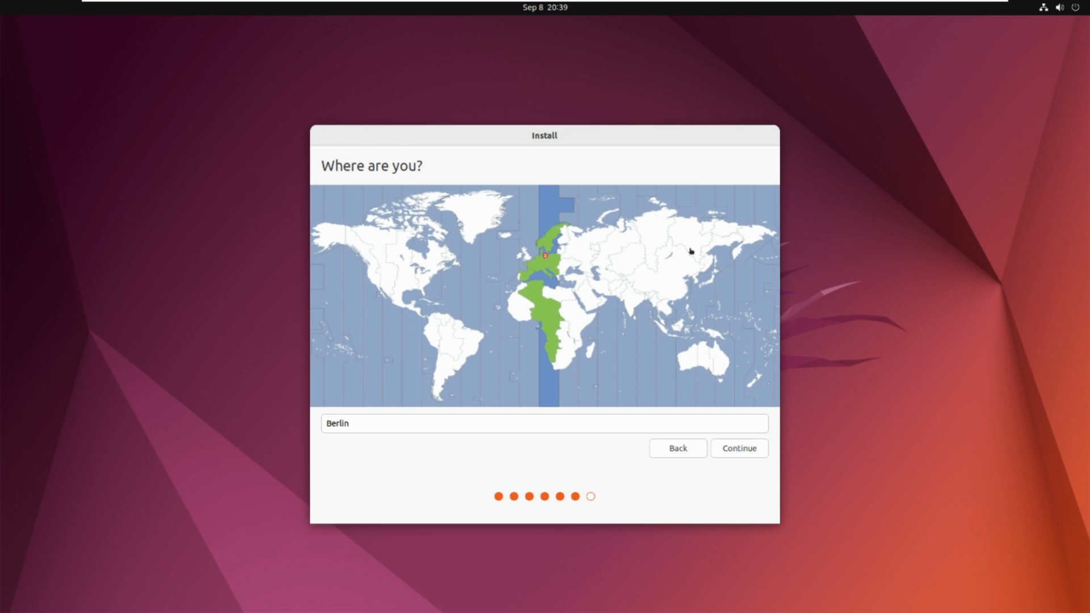
- Accept Berlin, then enter name dev, computer name env_dev and the account password twice
{"action": "key", "text": "Return"}
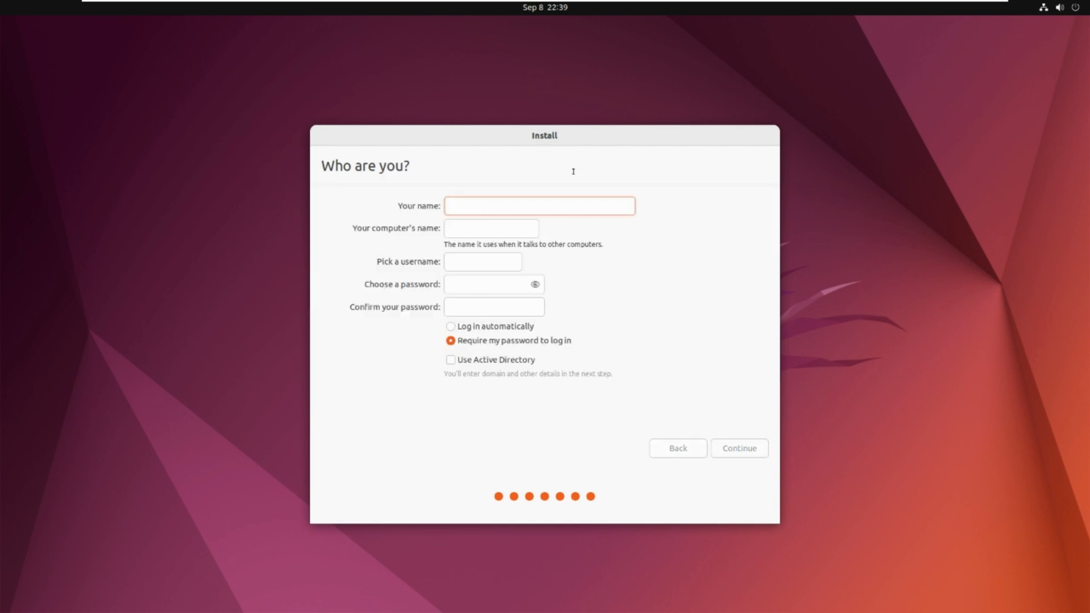
{"action": "type", "text": "dev"}
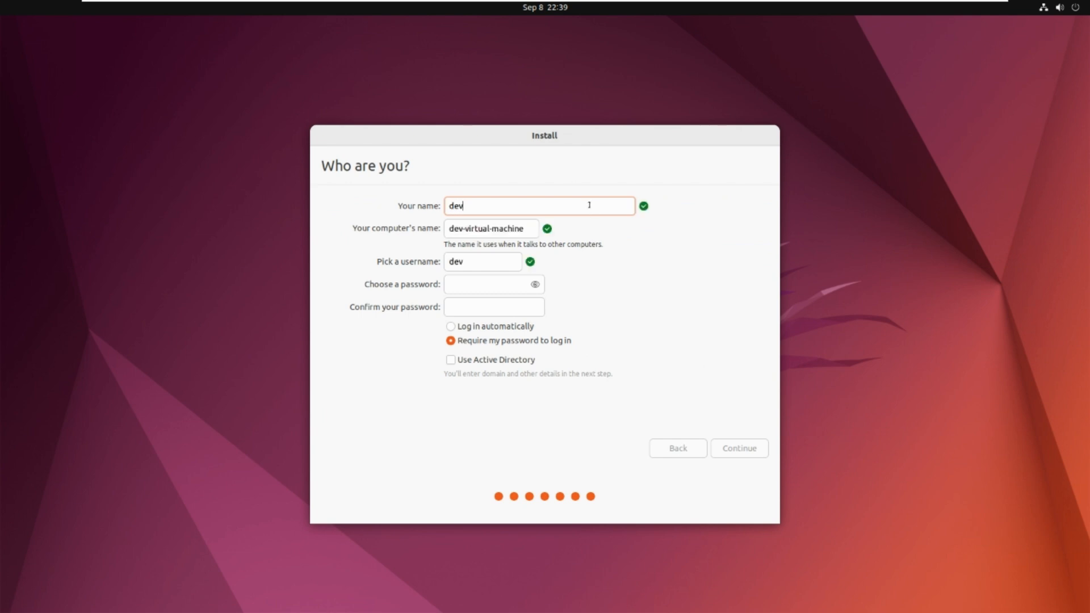
{"action": "key", "text": "Tab"}
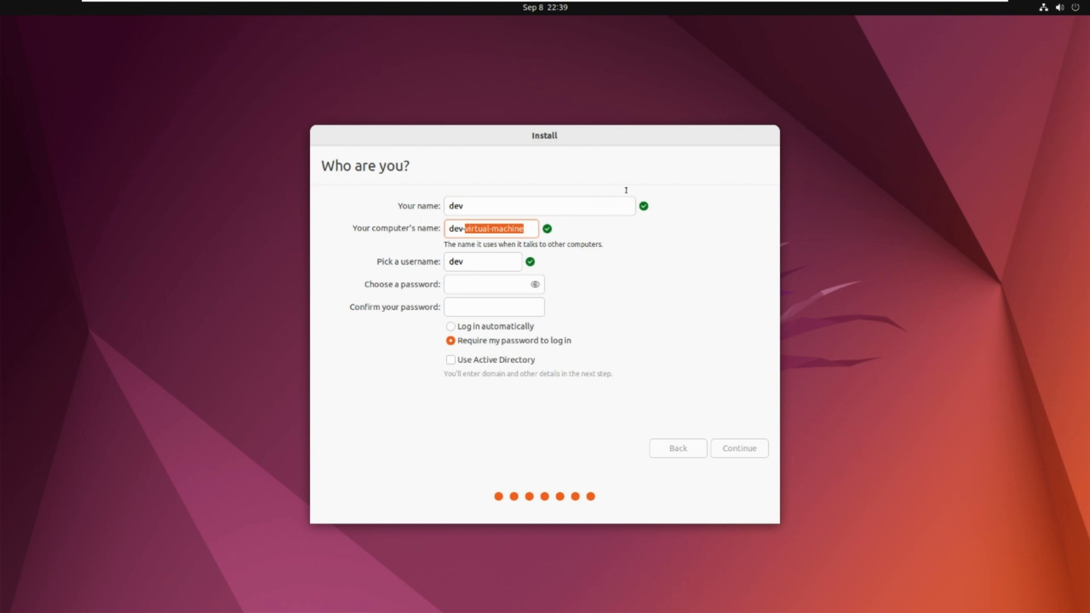
{"action": "key", "text": "BackSpace"}
{"action": "key", "text": "BackSpace"}
{"action": "key", "text": "BackSpace"}
{"action": "key", "text": "BackSpace"}
{"action": "key", "text": "BackSpace"}
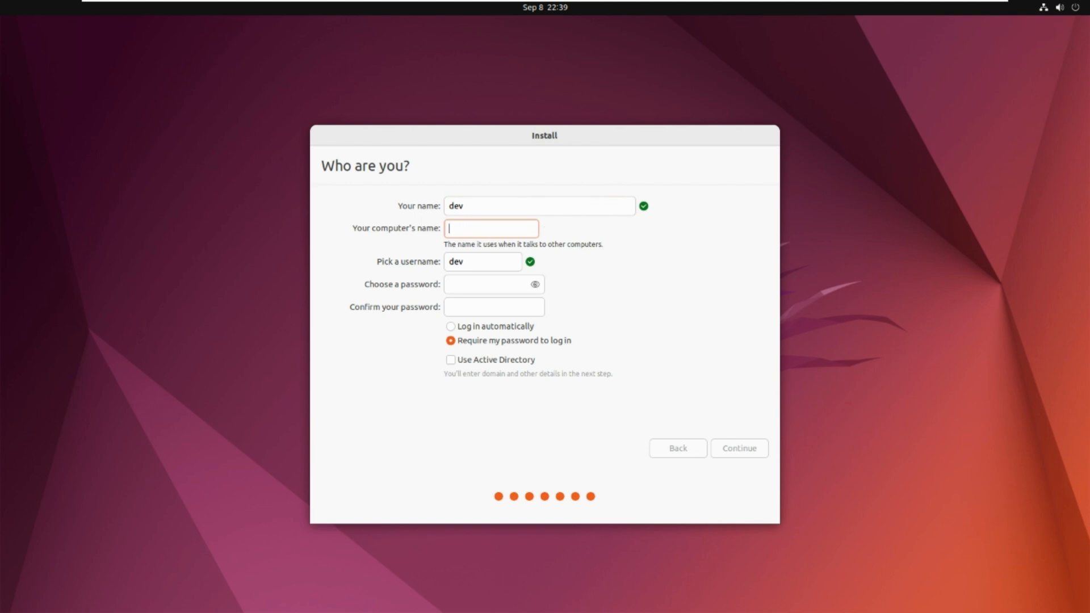
{"action": "type", "text": "env_dev"}
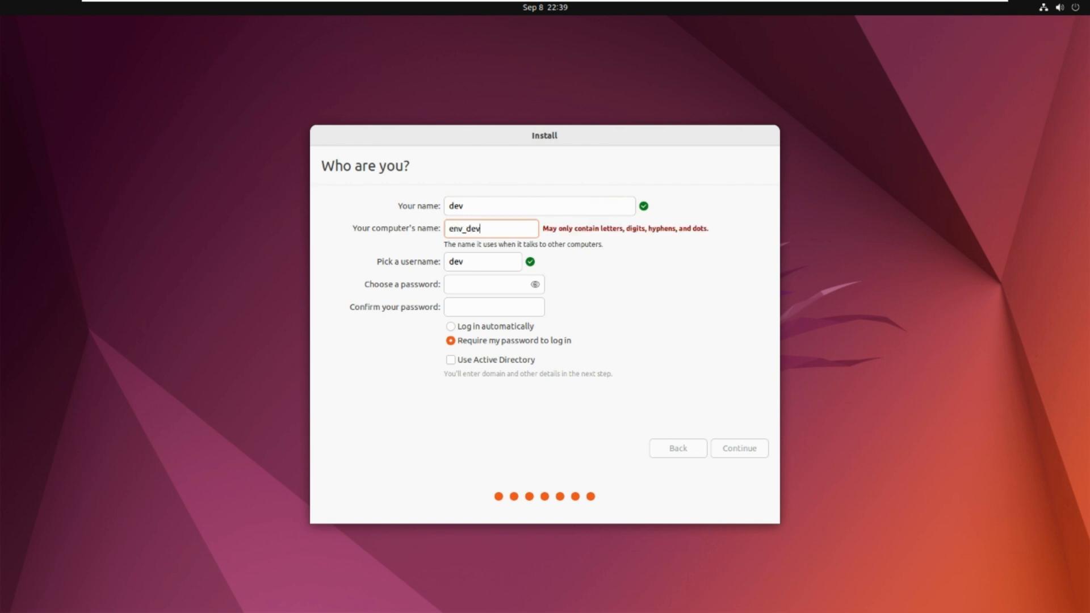
{"action": "key", "text": "Tab"}
{"action": "key", "text": "Tab"}
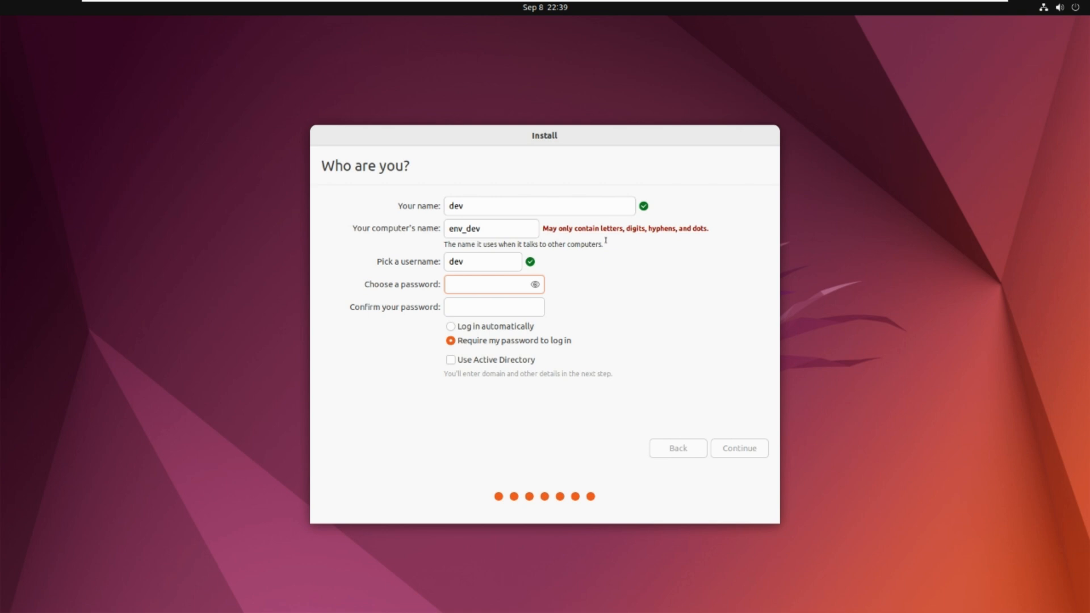
{"action": "type", "text": "******"}
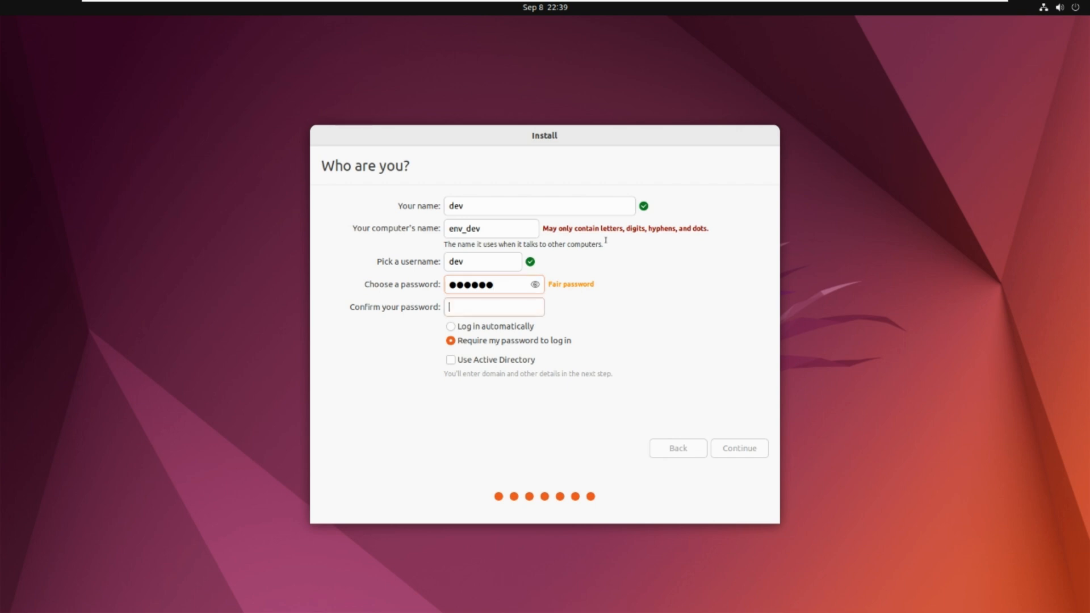
{"action": "type", "text": "******"}
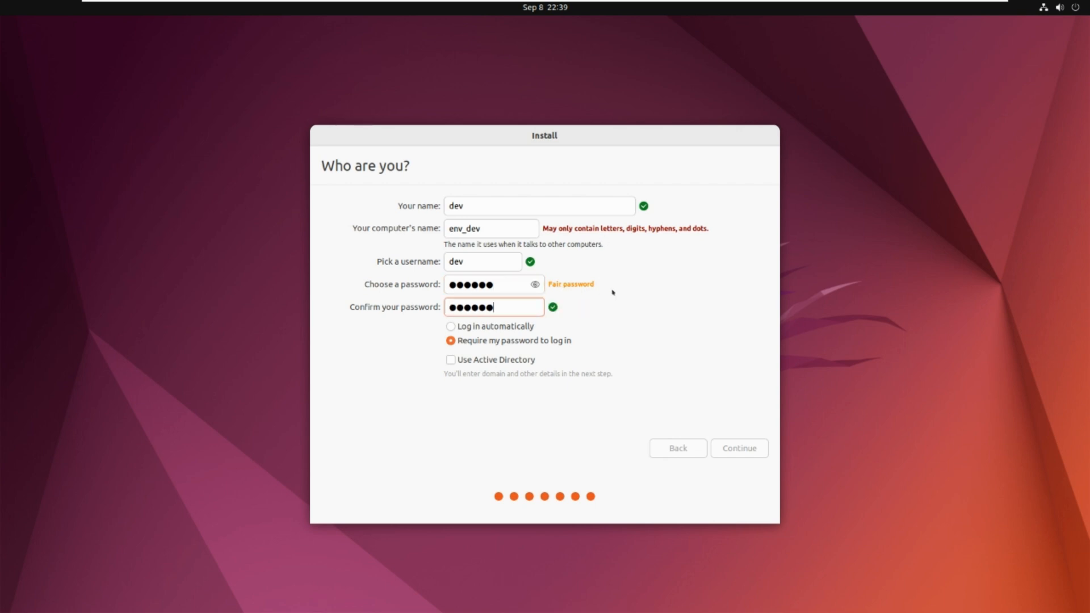
{"action": "key", "text": "Tab"}
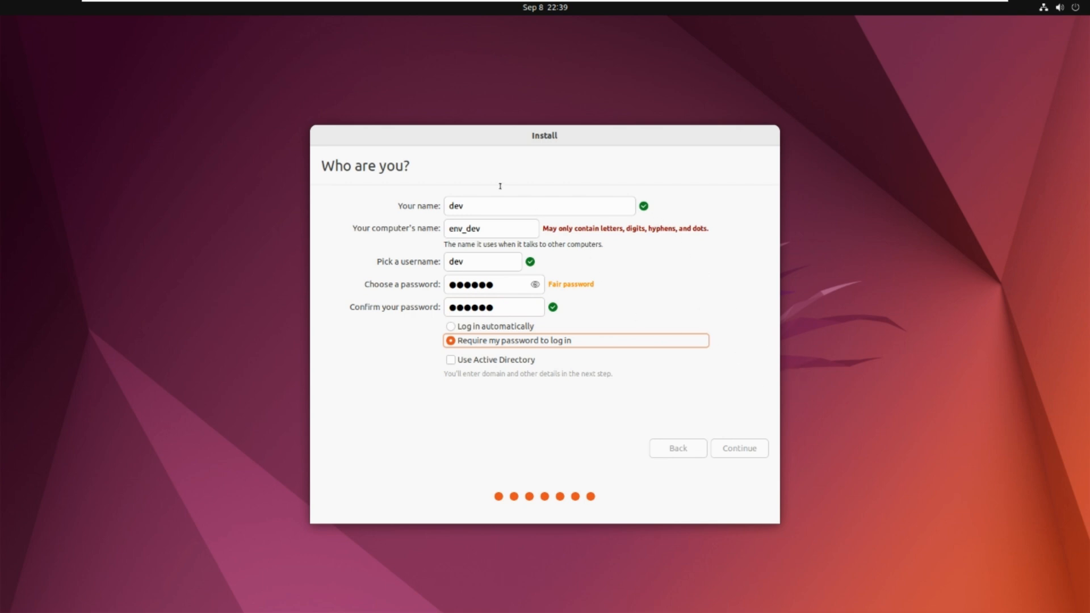
- Replace the invalid computer name env_dev with dev001 and start the installation
{"action": "left_click_drag", "start_coordinate": [362, 229], "coordinate": [441, 228]}
{"action": "left_click", "coordinate": [470, 229]}
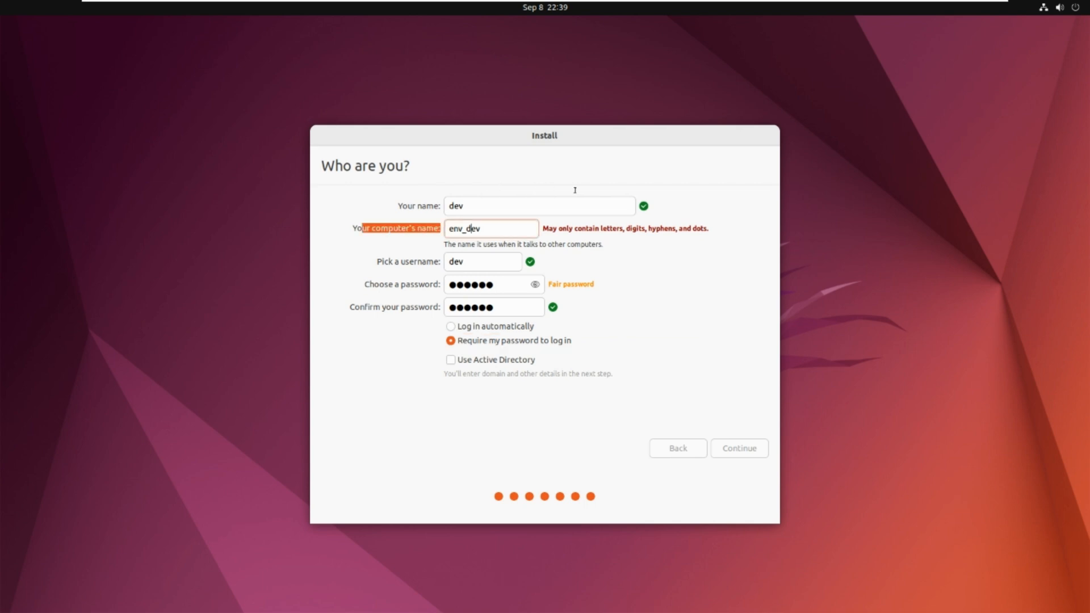
{"action": "key", "text": "BackSpace"}
{"action": "key", "text": "ctrl+a"}
{"action": "type", "text": "dev"}
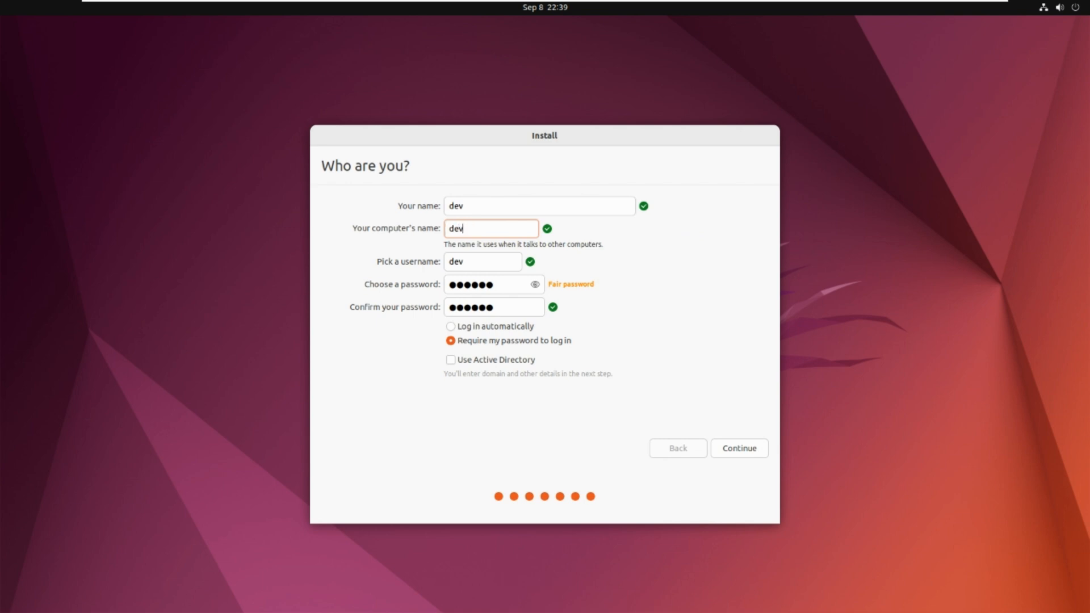
{"action": "type", "text": "012"}
{"action": "key", "text": "BackSpace"}
{"action": "key", "text": "BackSpace"}
{"action": "type", "text": "01"}
{"action": "key", "text": "Tab"}
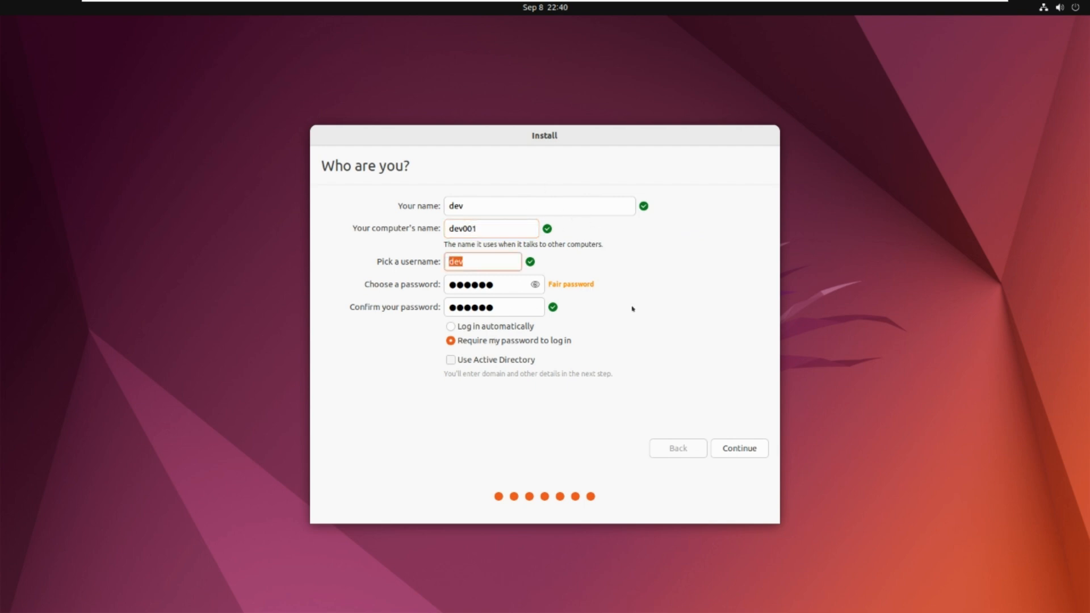
{"action": "key", "text": "Return"}
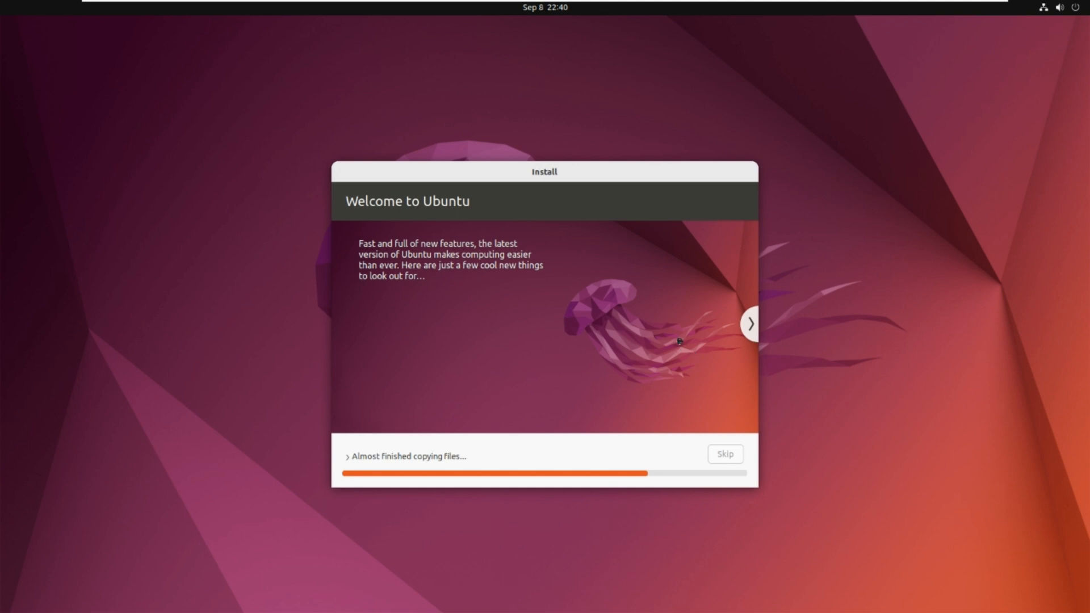
- Show the detailed install log and restart the VM once installation completes
{"action": "left_click", "coordinate": [406, 456]}
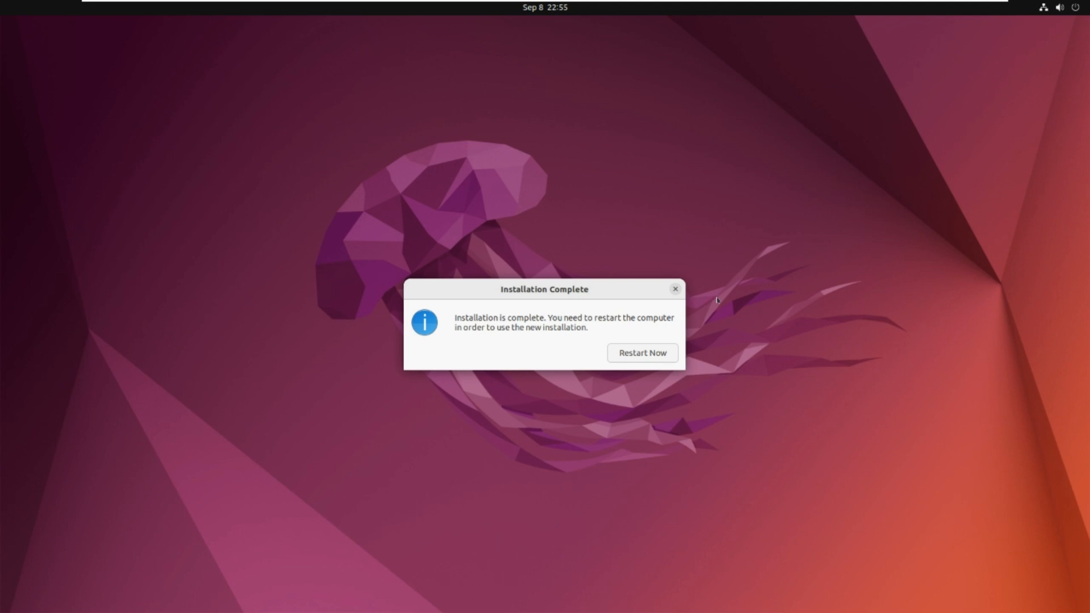
{"action": "key", "text": "Return"}
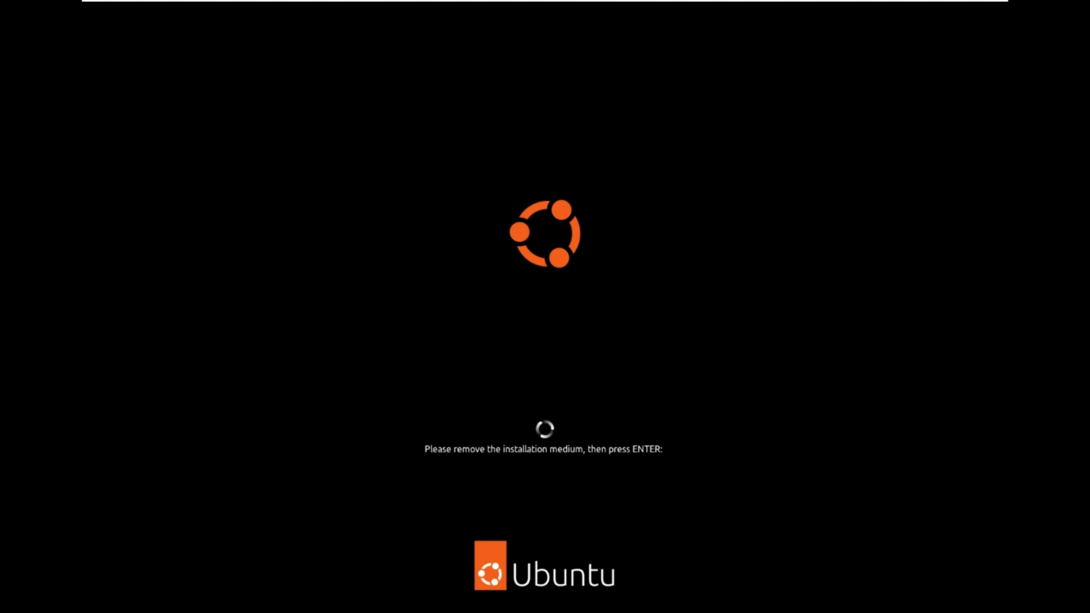
- Reboot past the remove-medium prompt and log in as dev with the account password
{"action": "key", "text": "Return"}
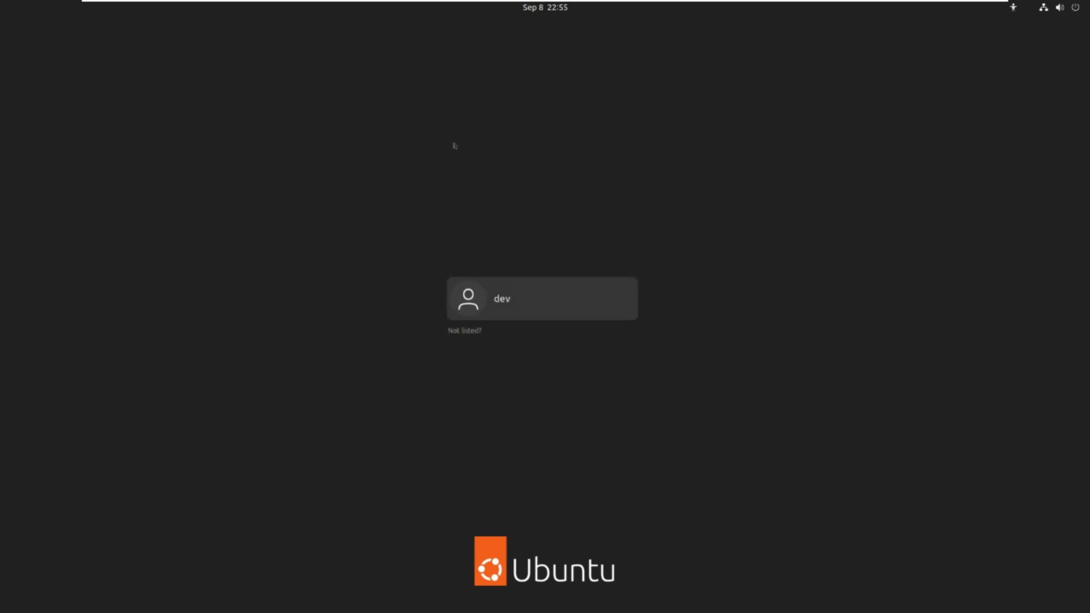
{"action": "key", "text": "Return"}
{"action": "type", "text": "******"}
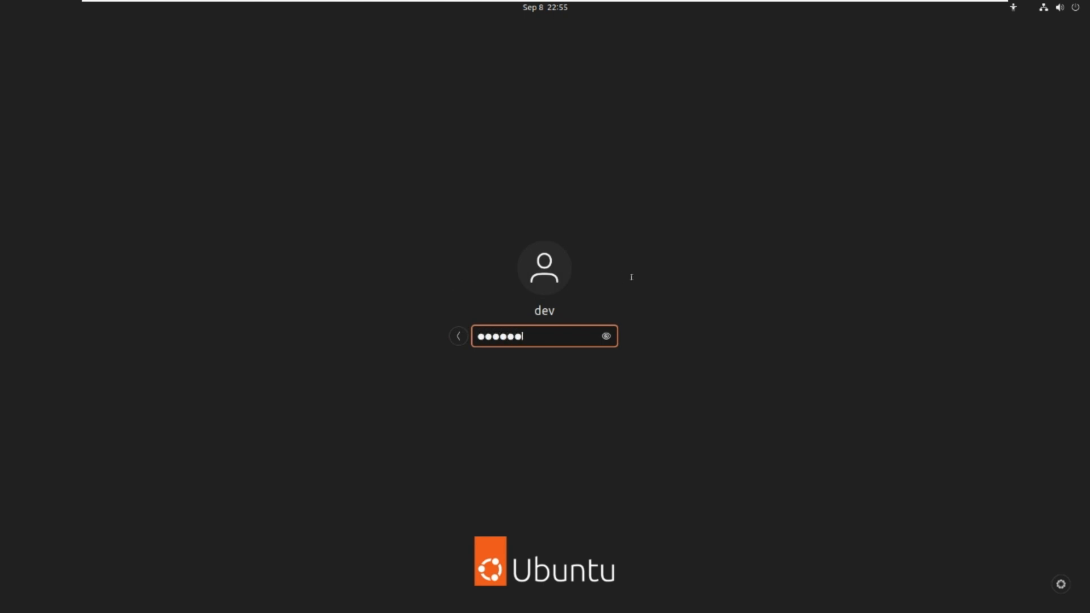
{"action": "key", "text": "Return"}
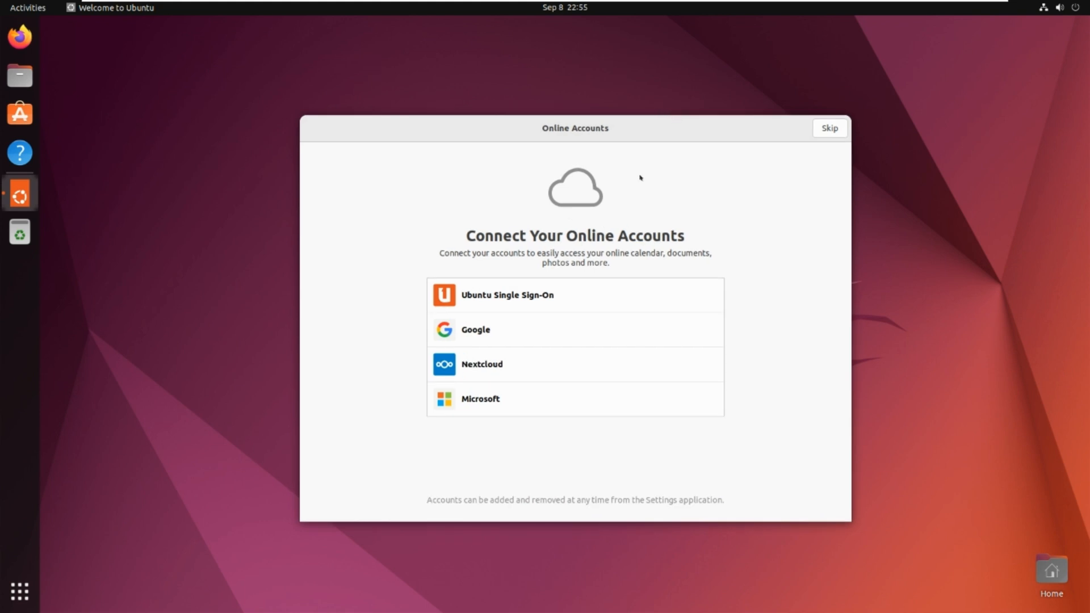
- Skip Online Accounts and Ubuntu Pro, decline sending system info, keep location off, and finish
{"action": "left_click", "coordinate": [829, 128]}
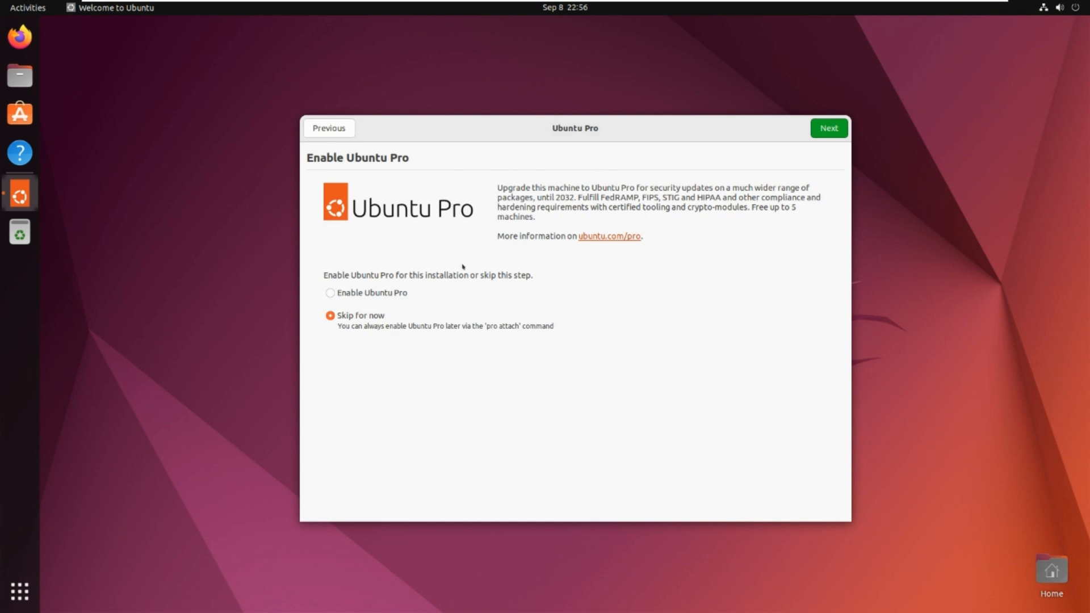
{"action": "left_click", "coordinate": [828, 129]}
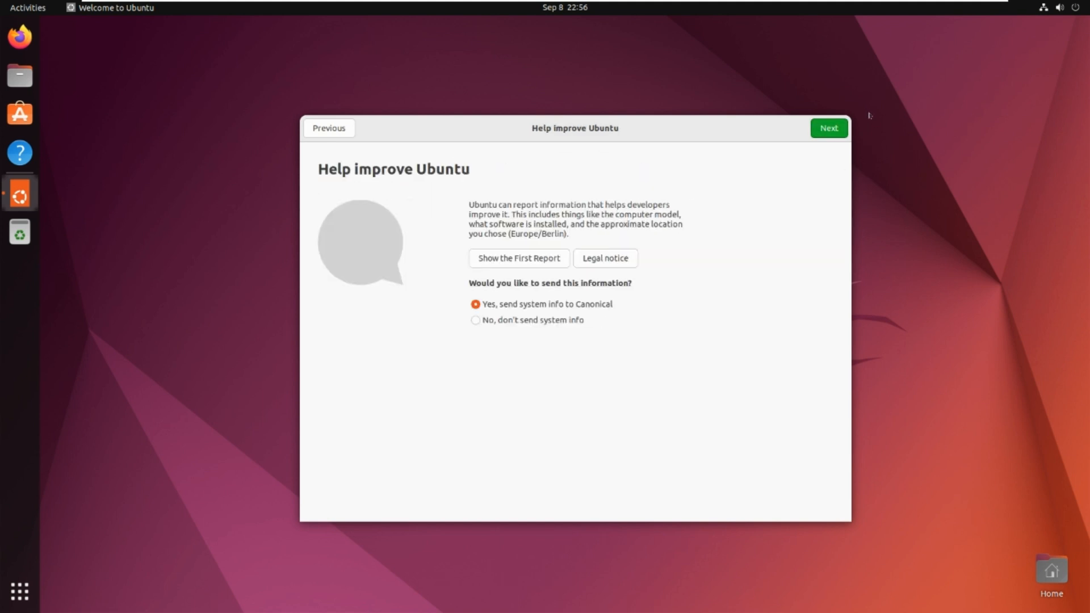
{"action": "left_click", "coordinate": [475, 320]}
{"action": "key", "text": "Return"}
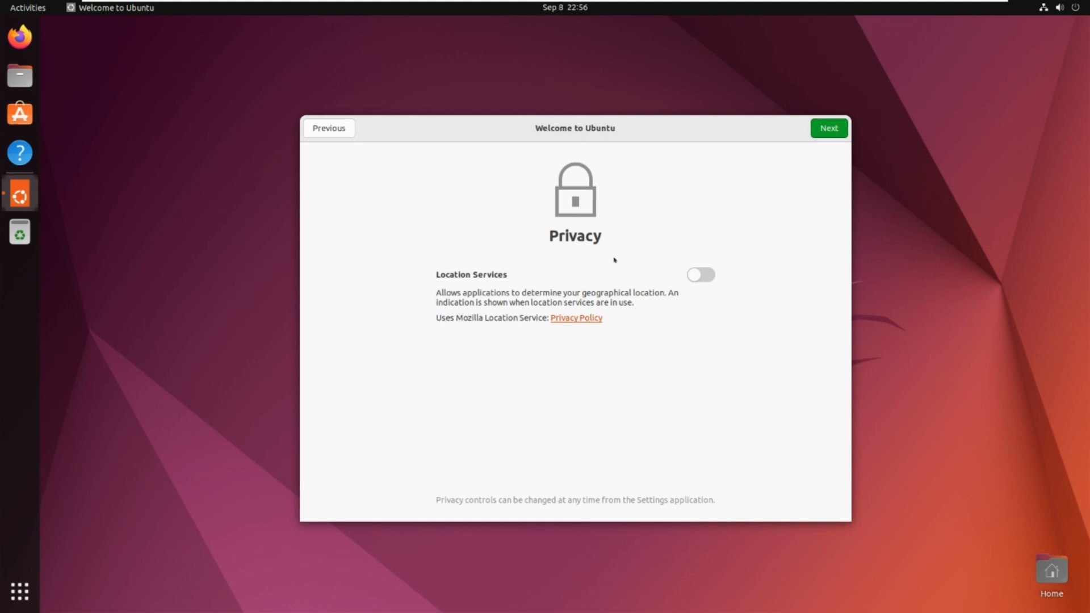
{"action": "key", "text": "Return"}
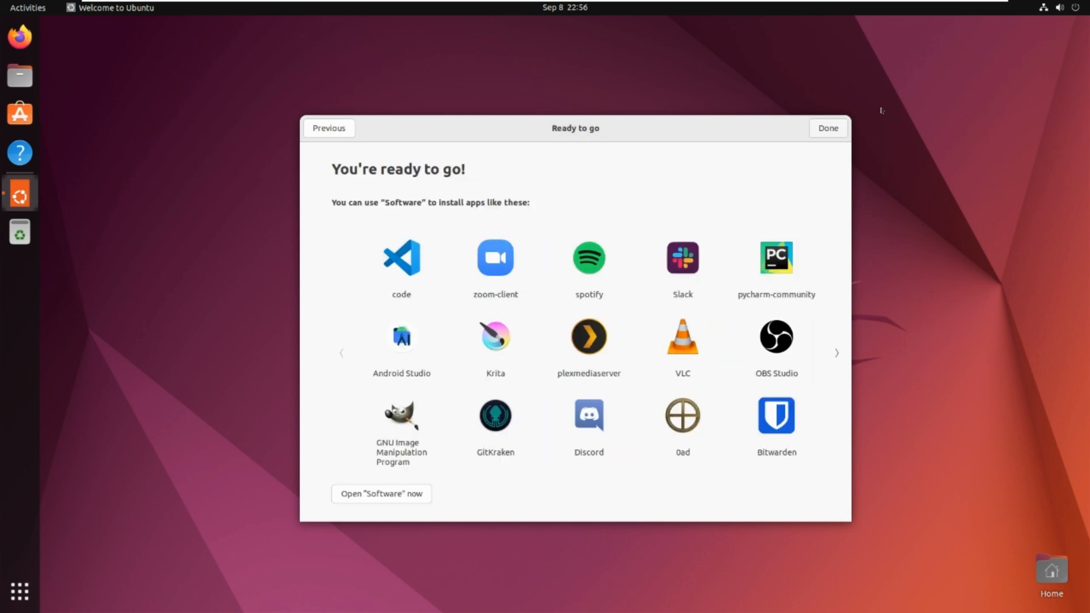
{"action": "key", "text": "Return"}
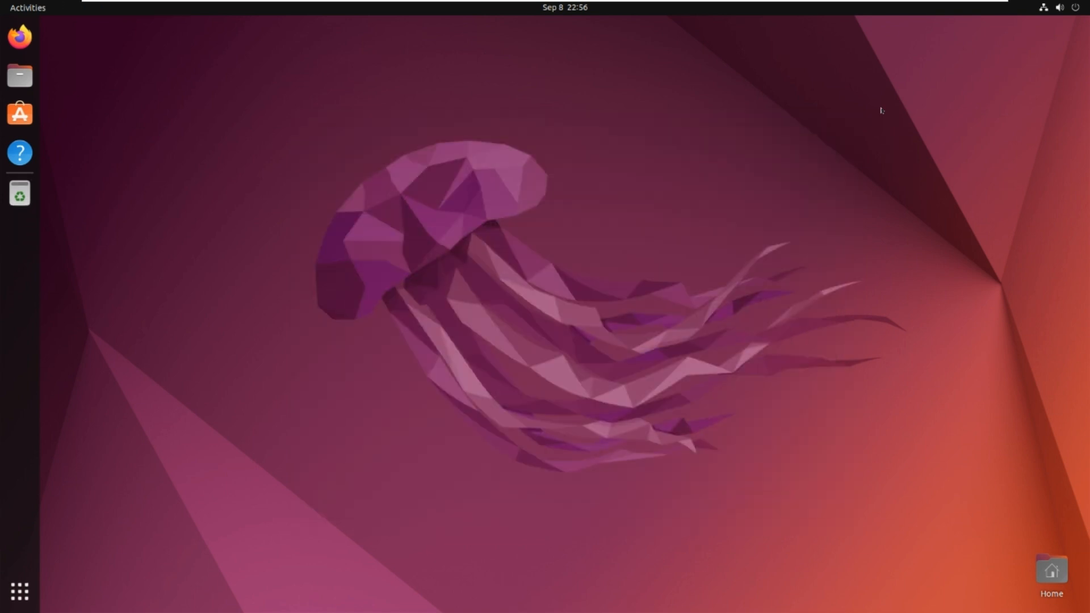